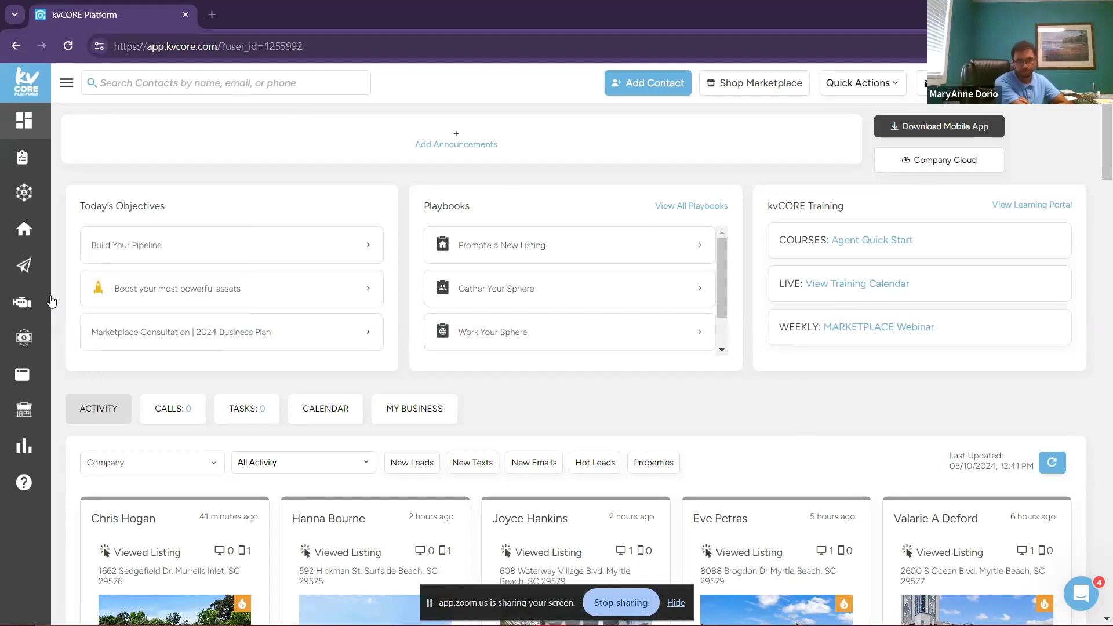
# Step: Open the Smart Campaigns page and look through the company's campaign list
pyautogui.moveTo(36, 306)
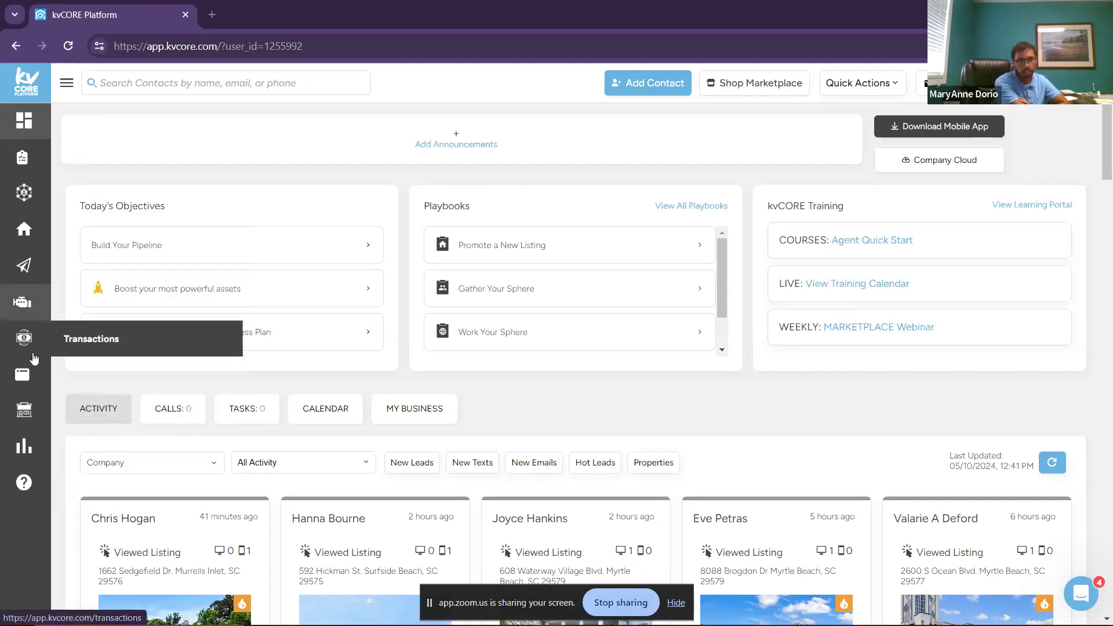
pyautogui.moveTo(24, 267)
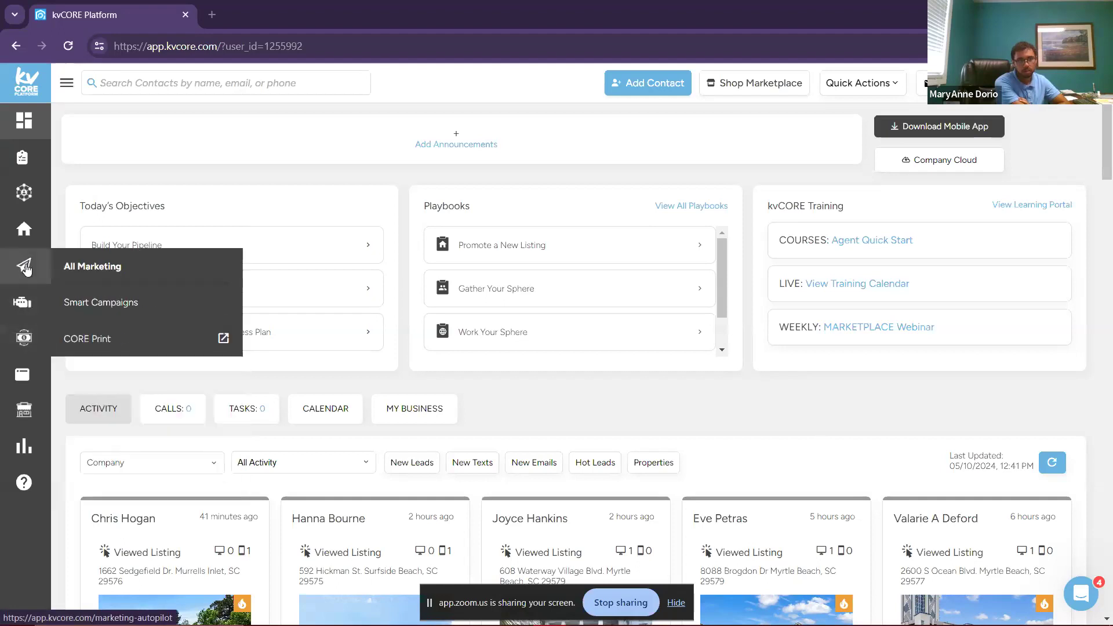
pyautogui.click(123, 310)
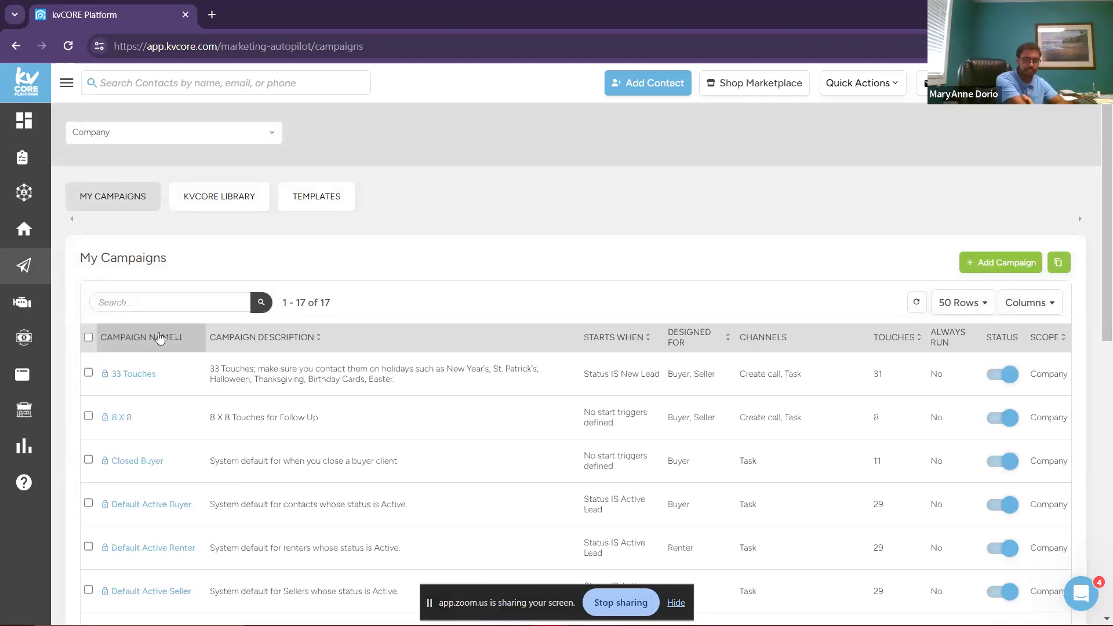
pyautogui.moveTo(22, 375)
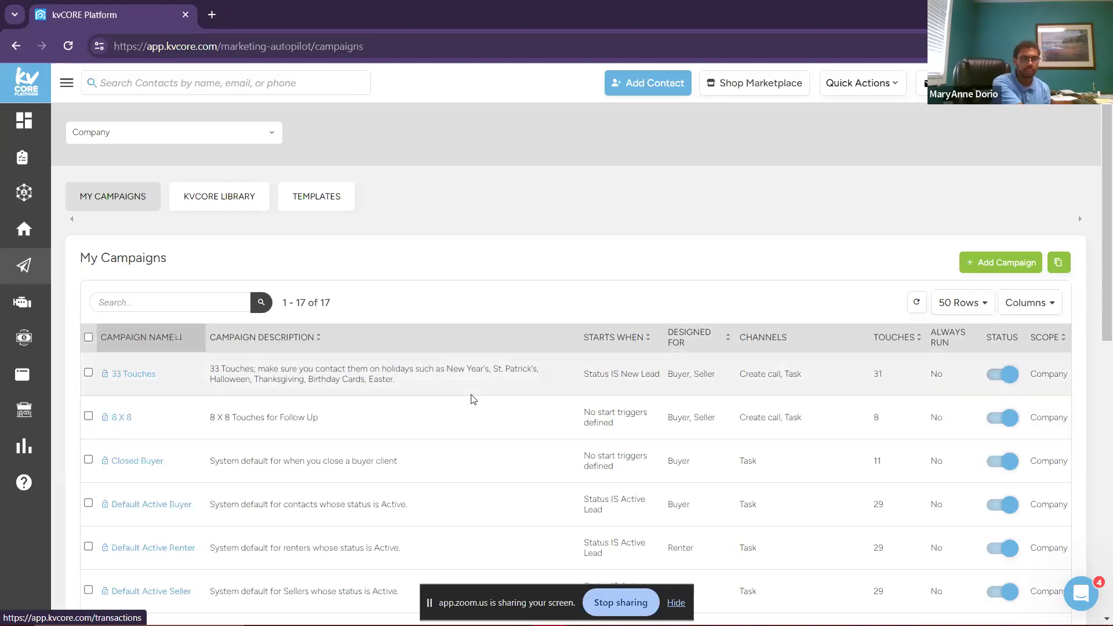
pyautogui.scroll(-3, 371, 361)
pyautogui.scroll(3, 371, 360)
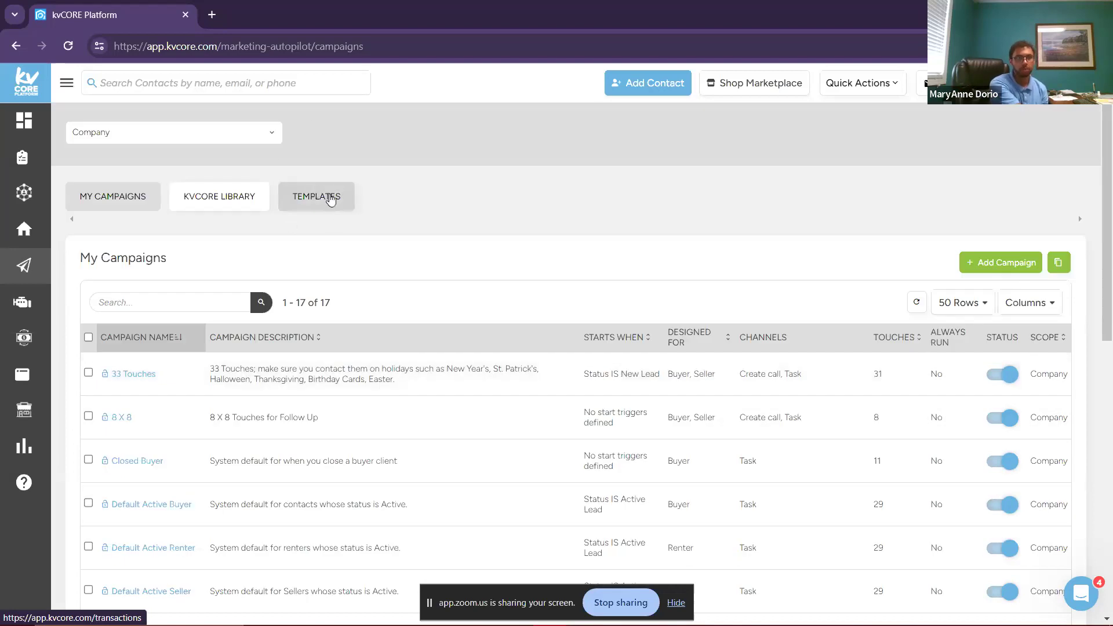
# Step: Start a new text template from the campaign templates and set its scope to Company
pyautogui.click(332, 198)
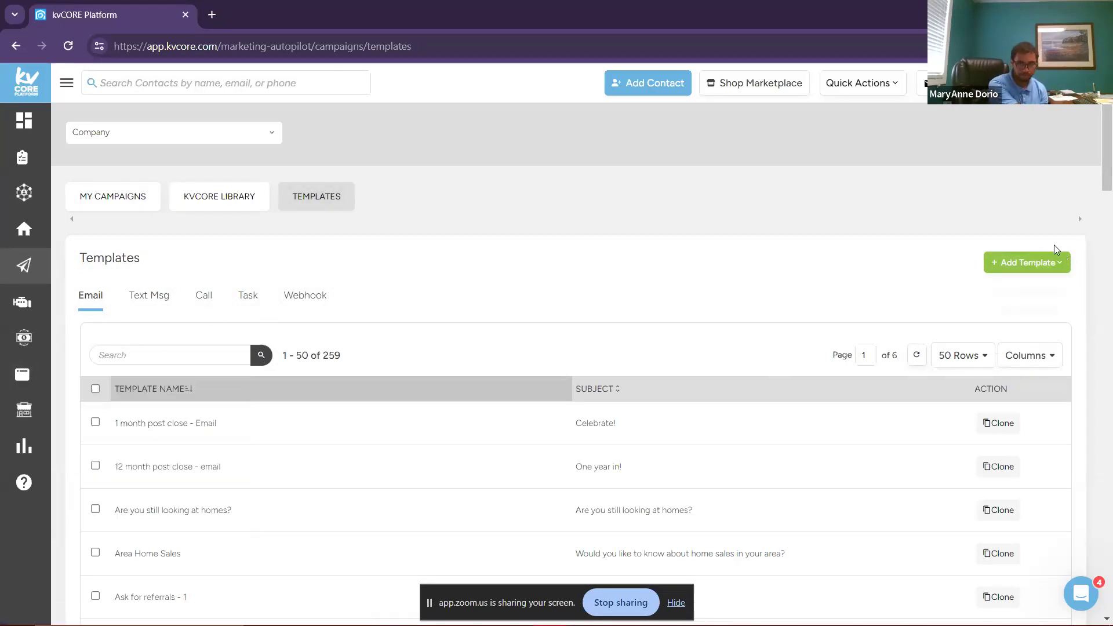
pyautogui.click(1056, 262)
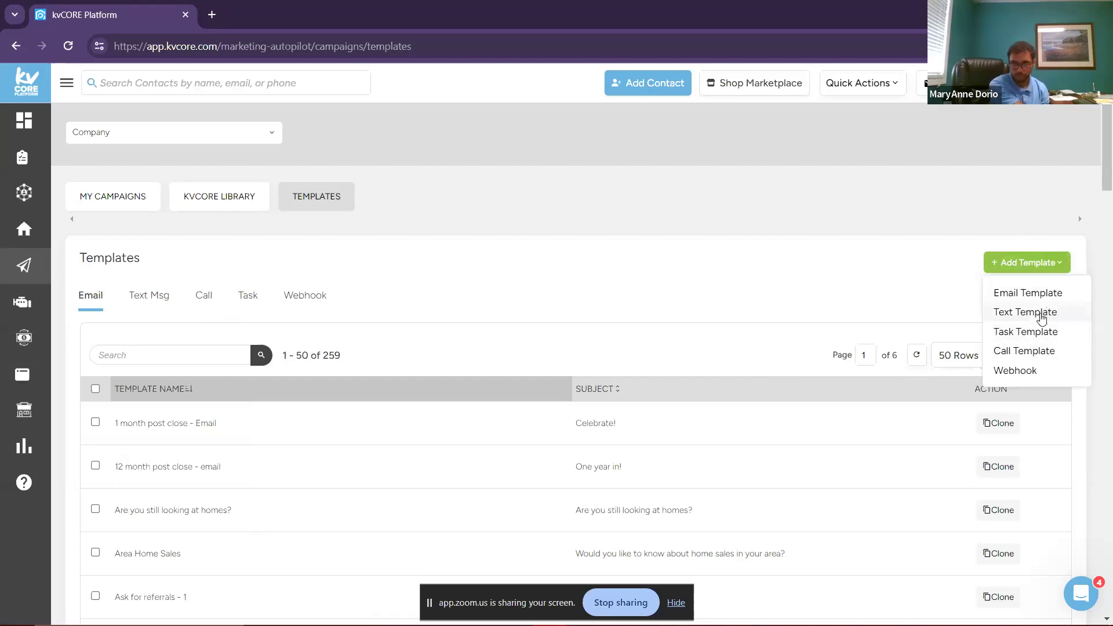
pyautogui.click(1042, 318)
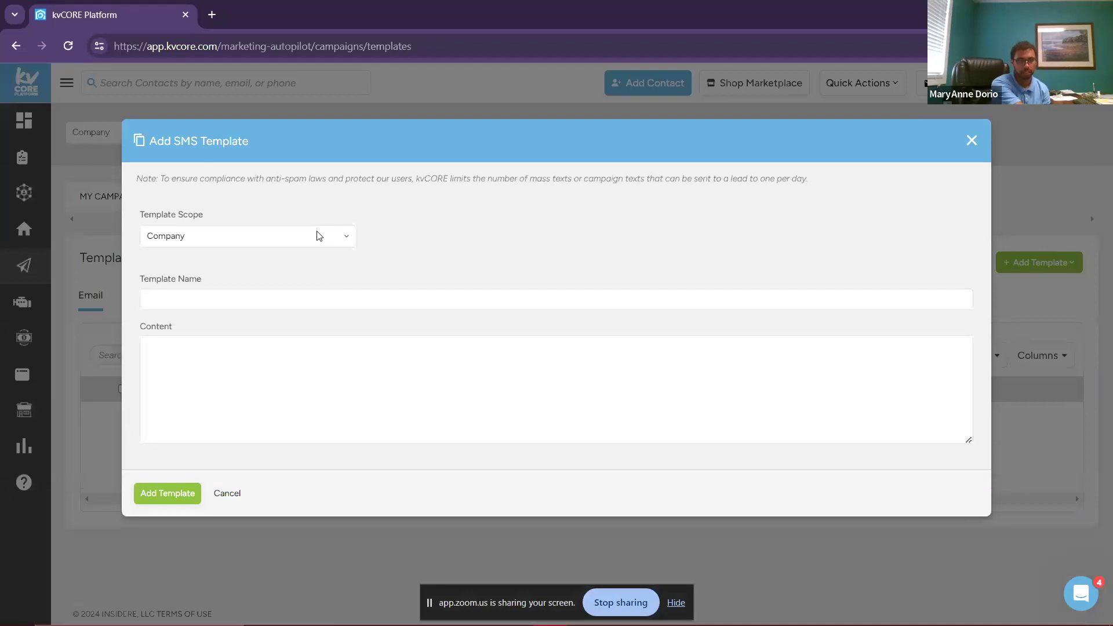
pyautogui.click(348, 237)
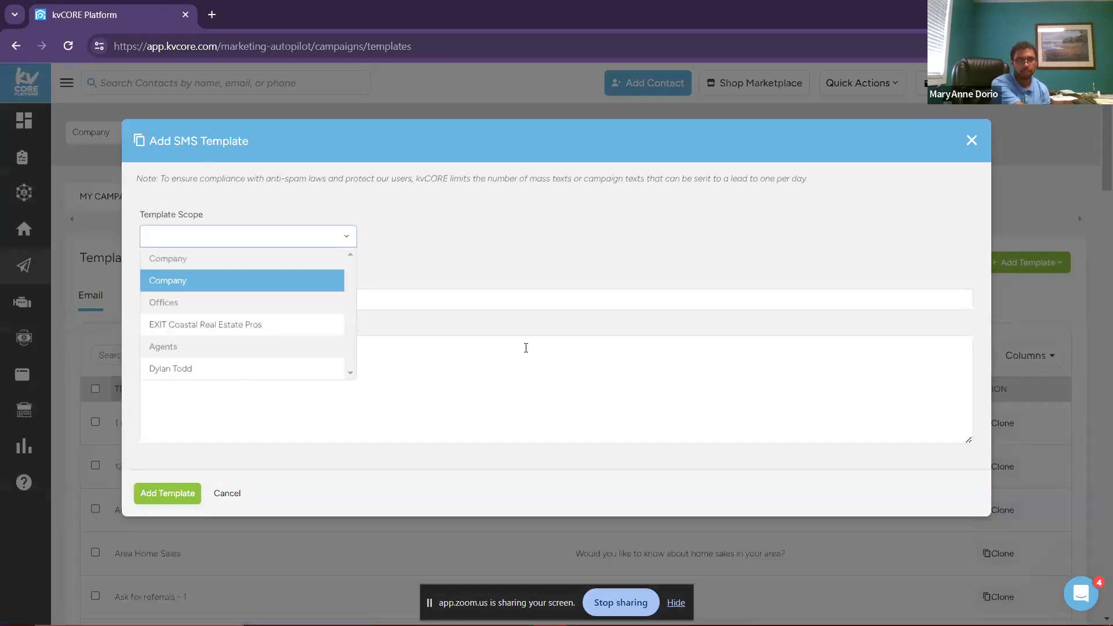
pyautogui.click(524, 298)
pyautogui.click(298, 237)
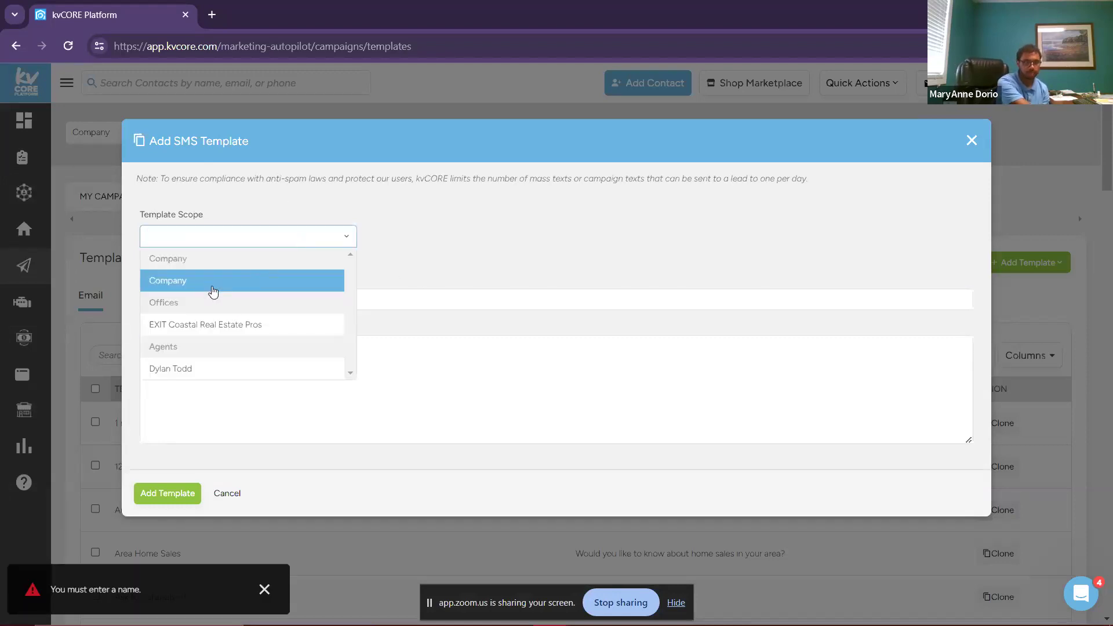
pyautogui.click(214, 285)
pyautogui.click(271, 302)
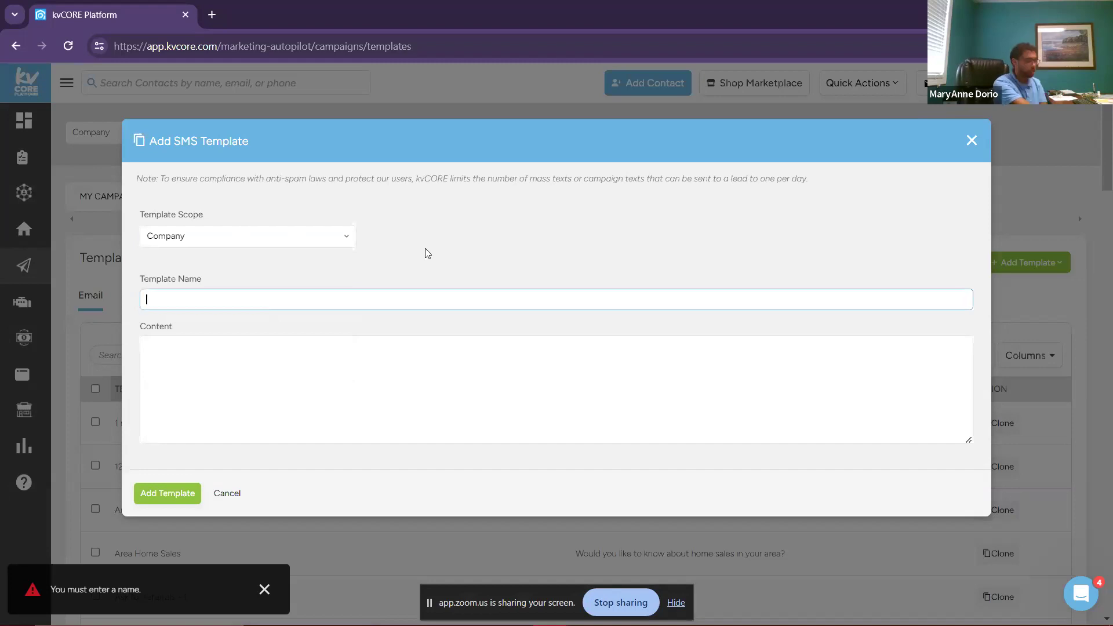
# Step: Name the text template "Test", enter "Test" as its content, and add the template
pyautogui.write('Test')
pyautogui.click(261, 366)
pyautogui.write('Test')
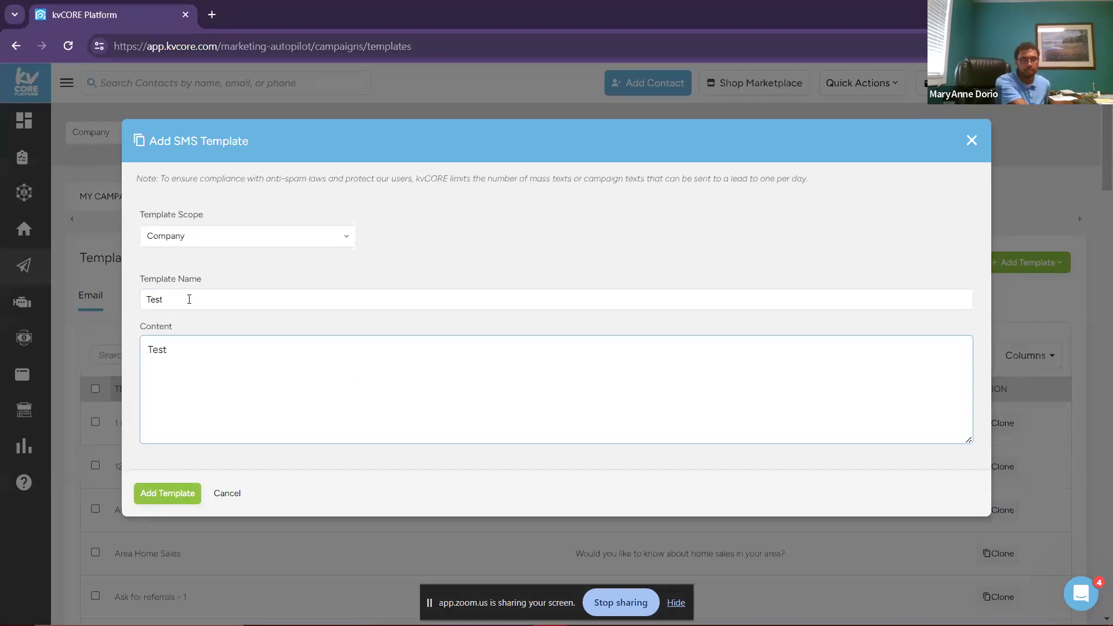
pyautogui.doubleClick(189, 298)
pyautogui.click(190, 340)
pyautogui.doubleClick(184, 350)
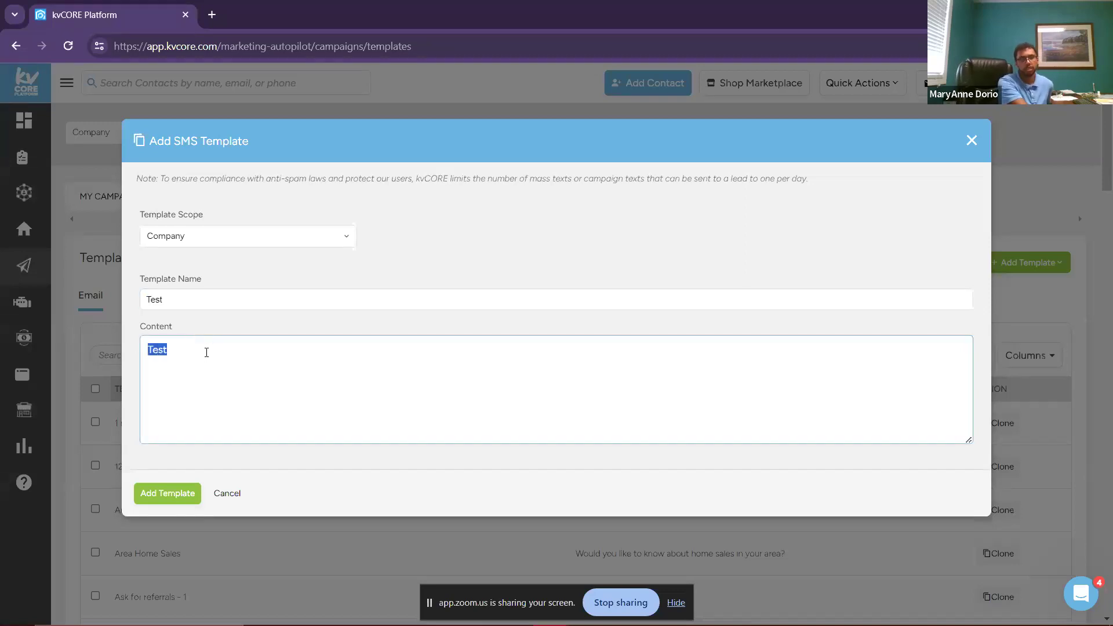
pyautogui.click(192, 363)
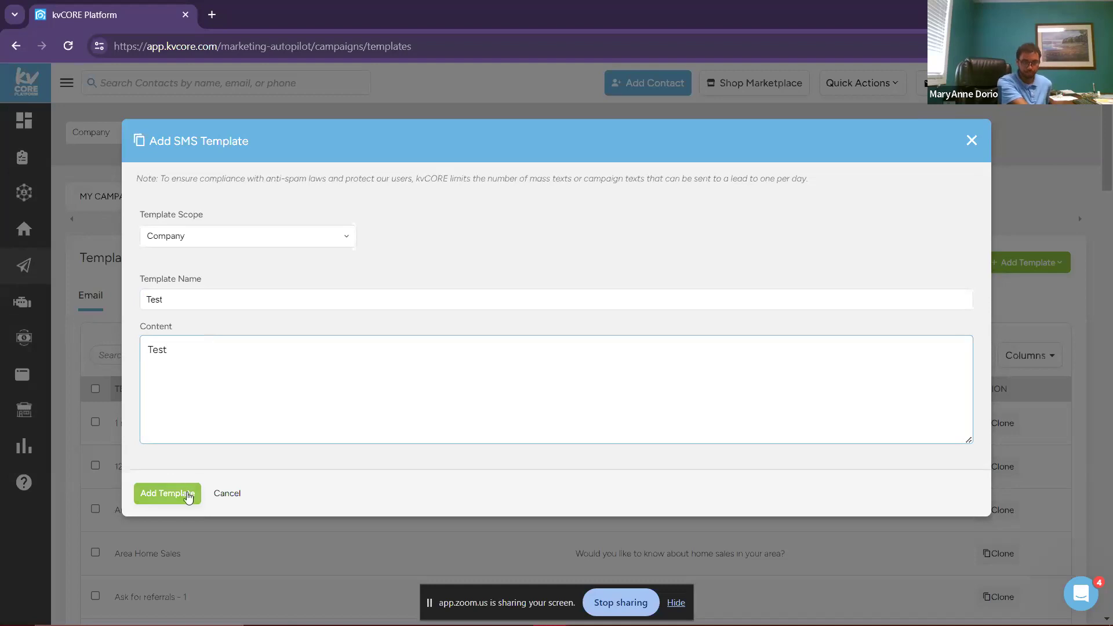
pyautogui.click(171, 502)
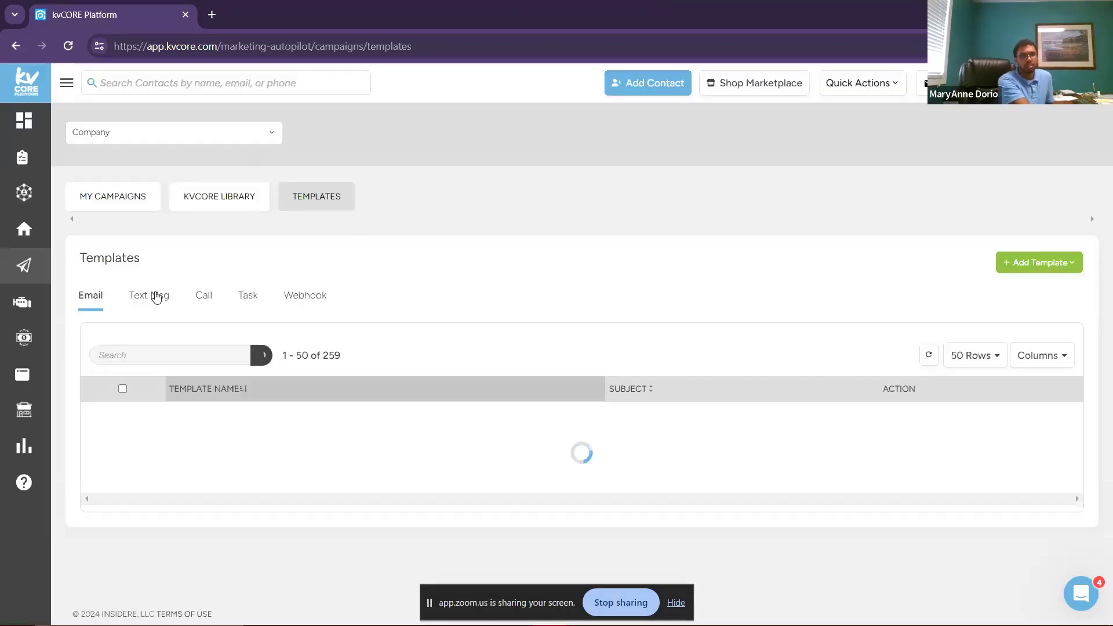
# Step: Search the text message templates for "test", view the Test template in its editor, and close it without edits
pyautogui.click(157, 297)
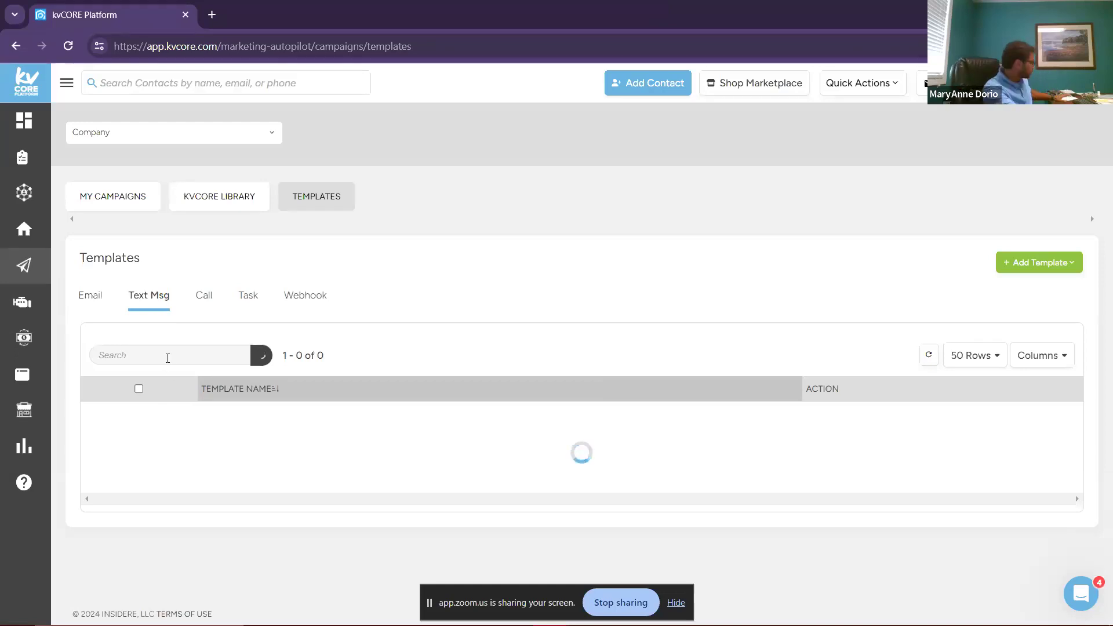
pyautogui.click(168, 359)
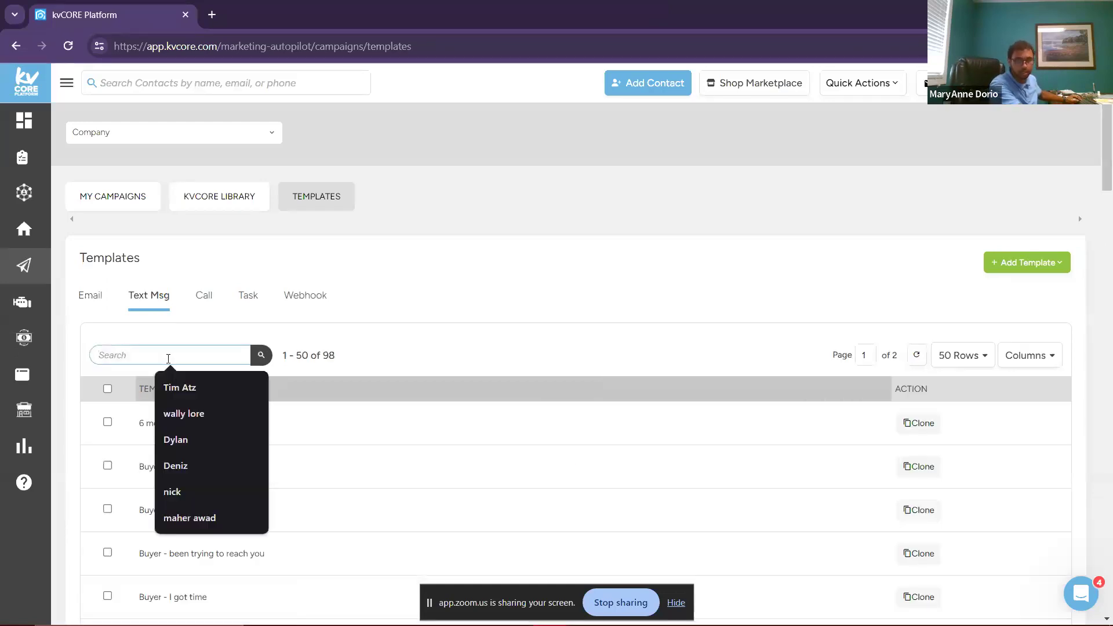
pyautogui.write('test')
pyautogui.click(258, 357)
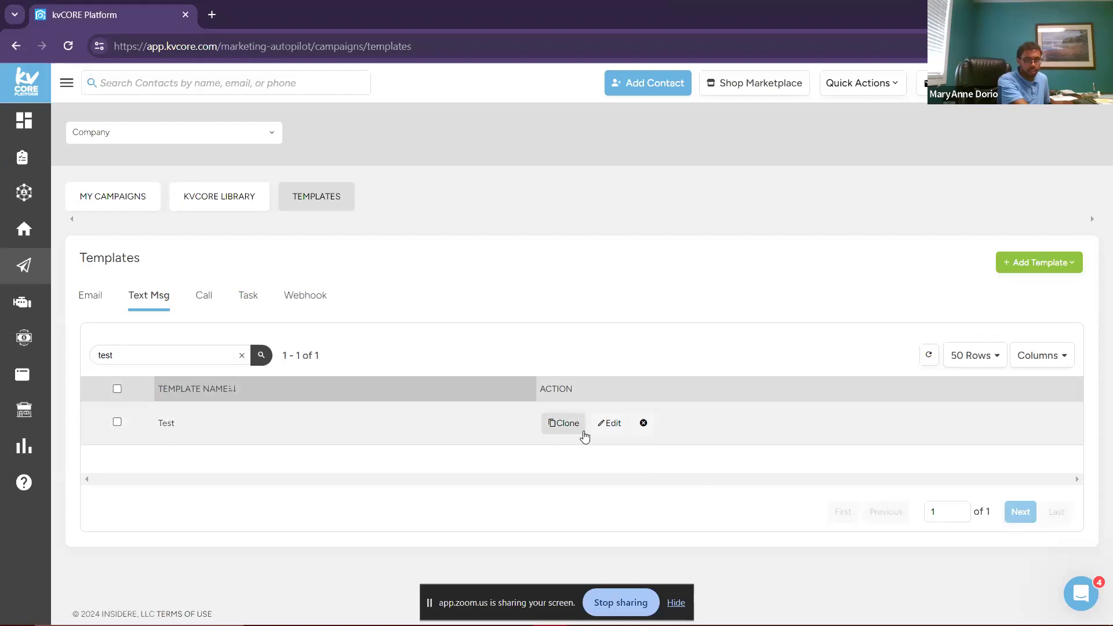
pyautogui.click(611, 429)
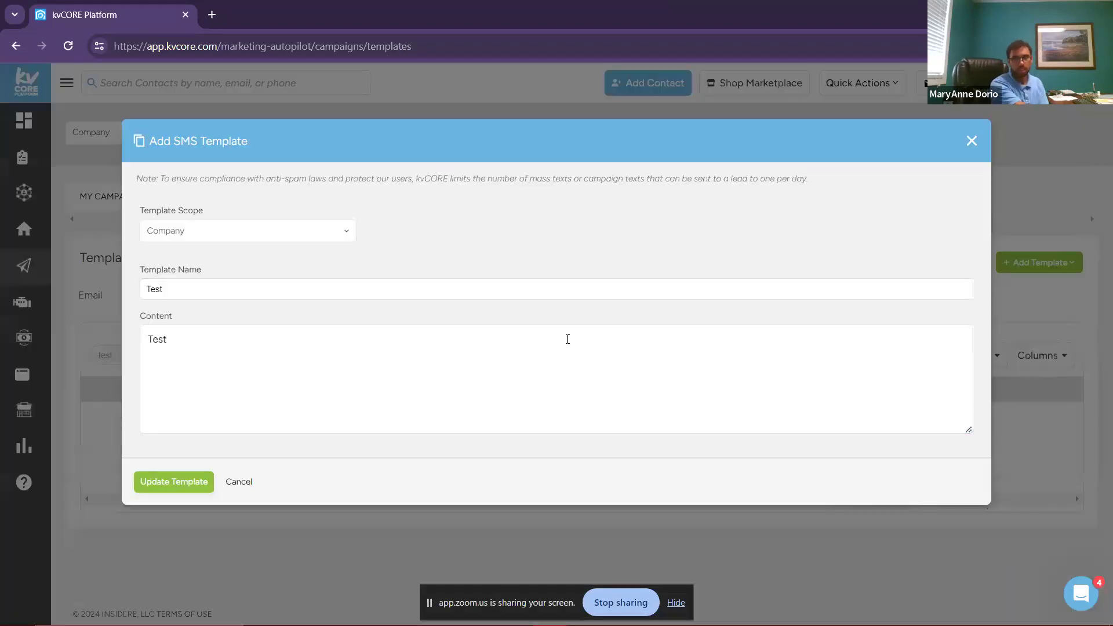
pyautogui.click(972, 141)
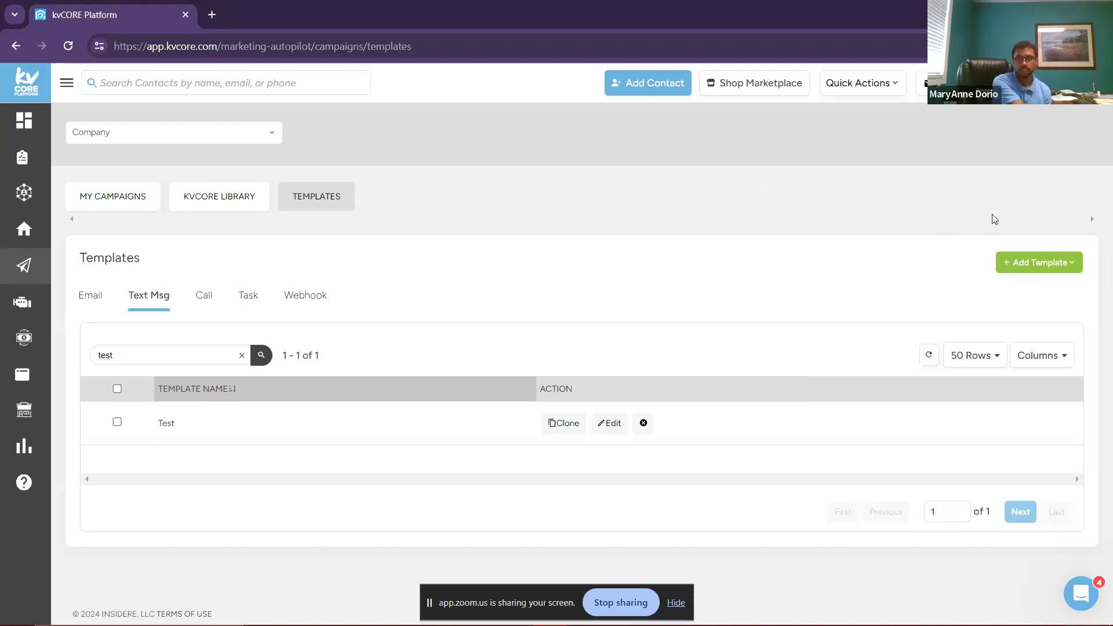
# Step: Examine the new email template form down to its signature option and discard the form
pyautogui.click(1044, 268)
pyautogui.click(1023, 288)
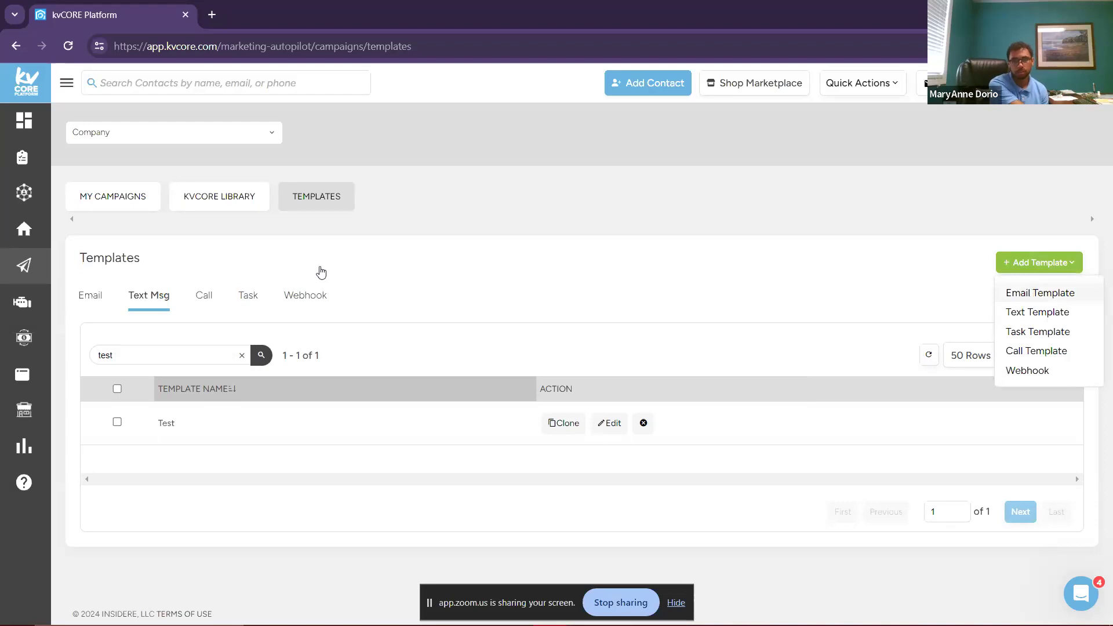
pyautogui.scroll(-5, 326, 233)
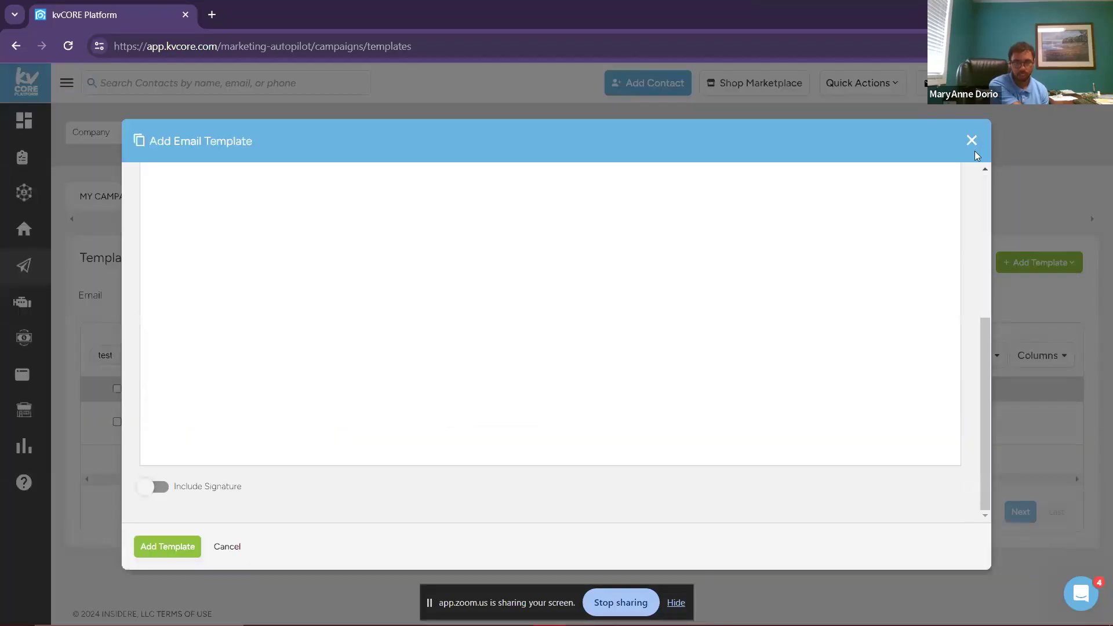
pyautogui.click(973, 140)
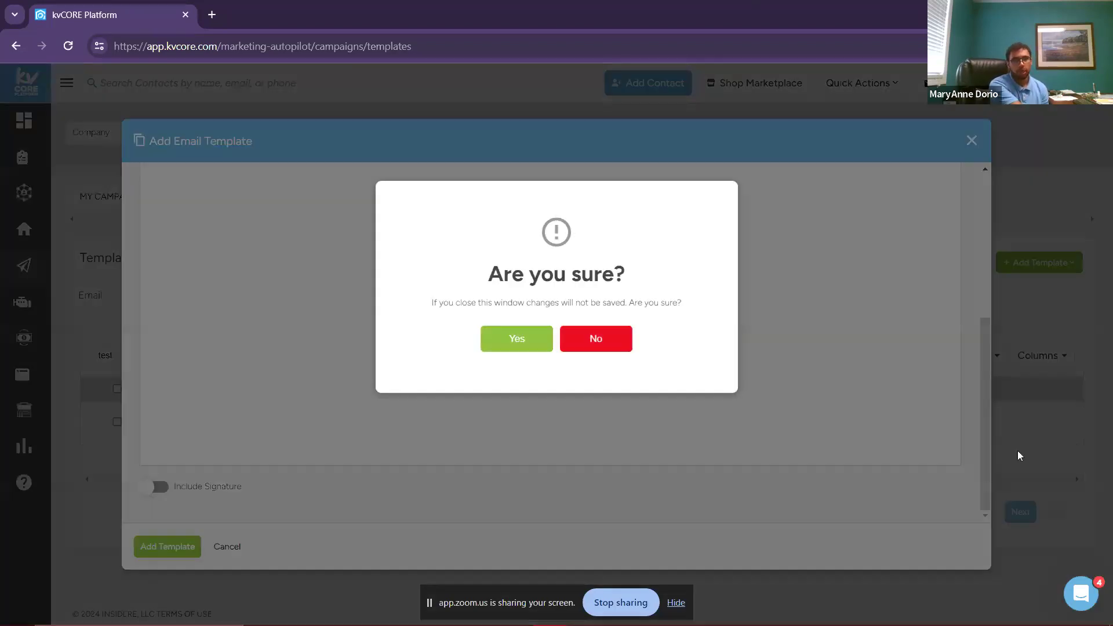
pyautogui.click(505, 341)
# Step: Open the 33 Touches campaign from My Campaigns and look through its scheduled campaign actions
pyautogui.click(120, 205)
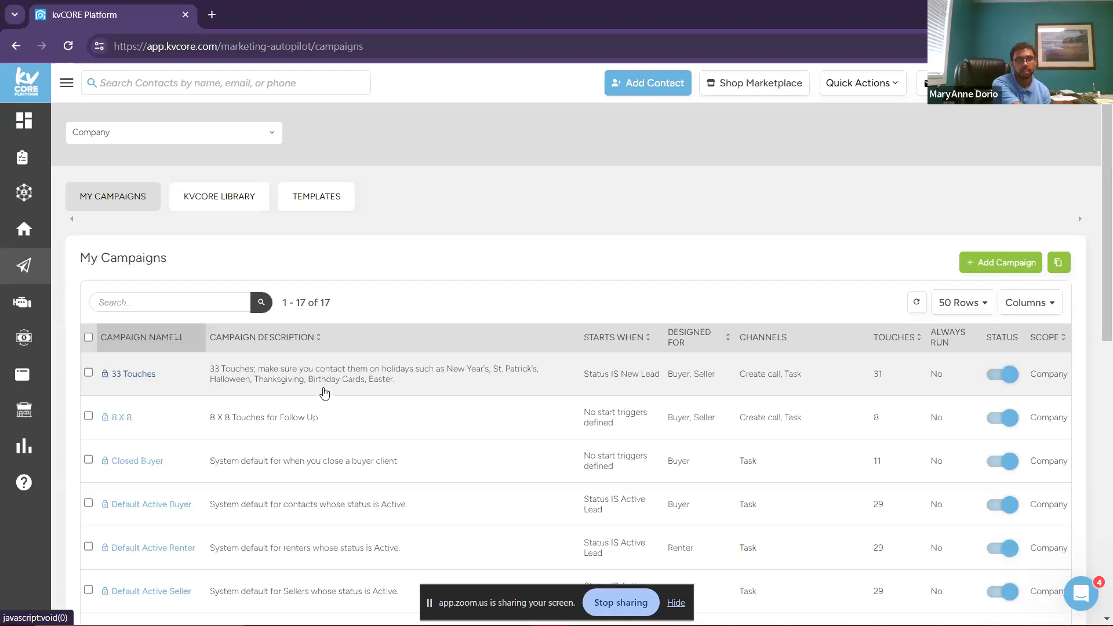
pyautogui.click(324, 393)
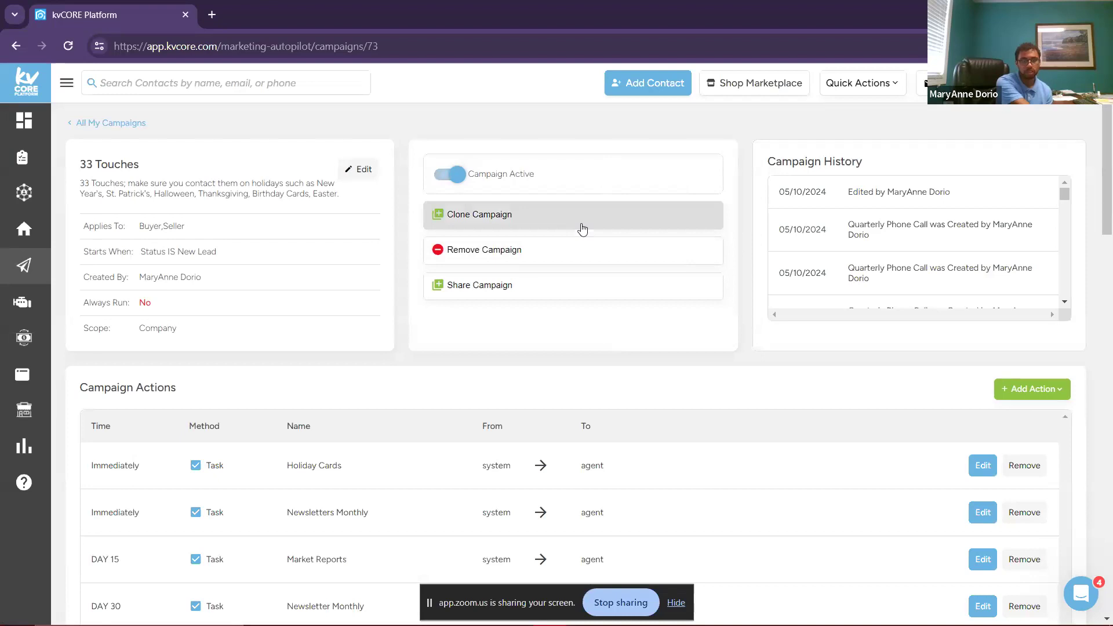
pyautogui.scroll(-5, 548, 353)
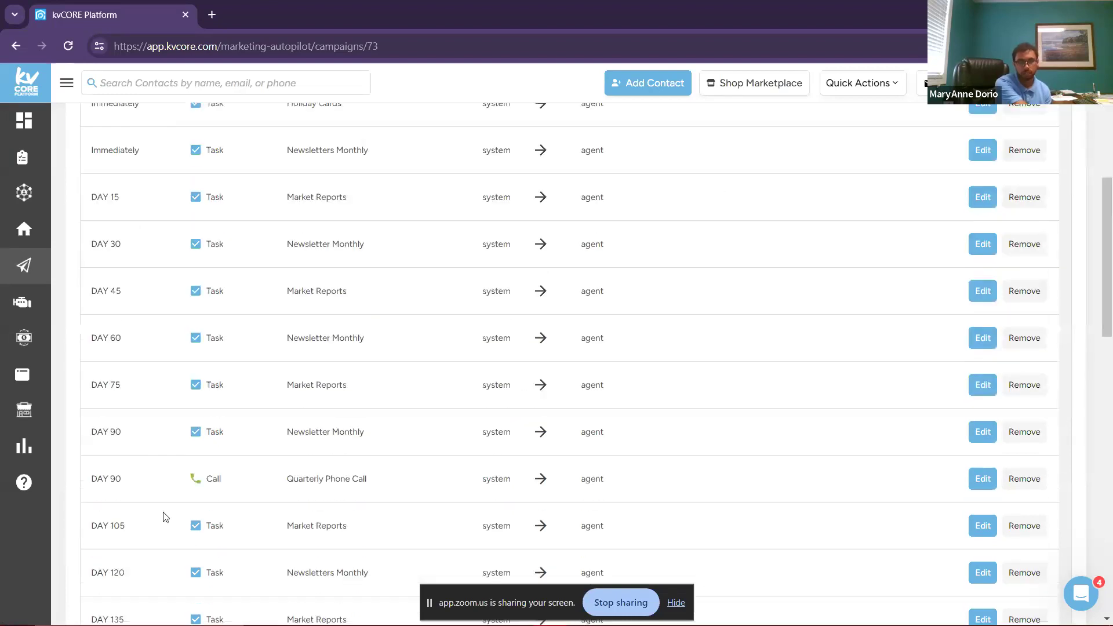
pyautogui.scroll(6, 340, 487)
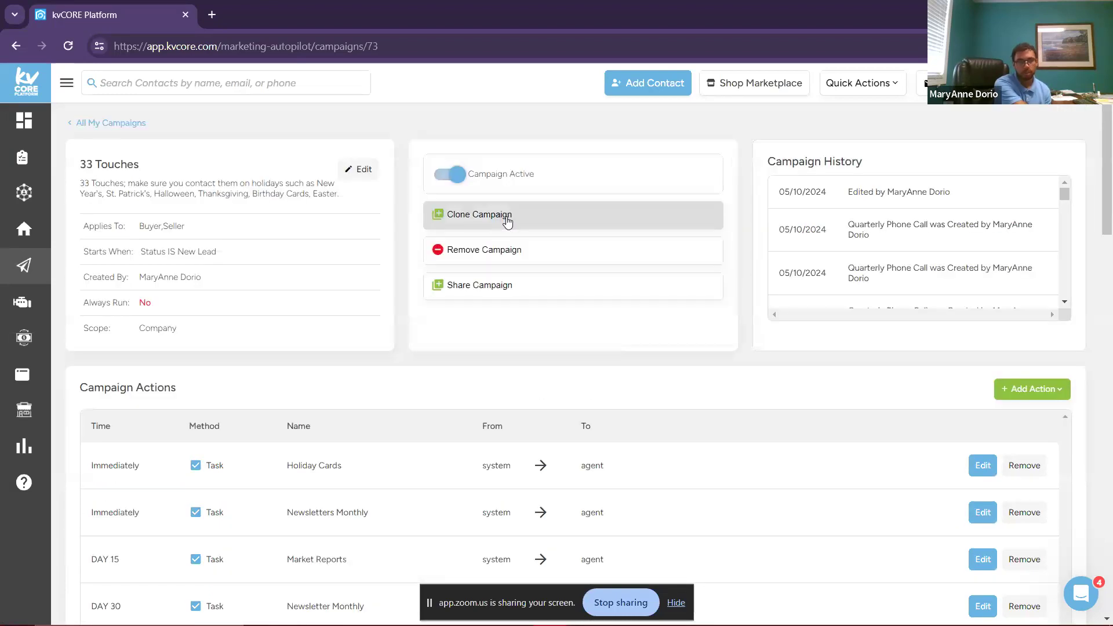
# Step: Review the logic, details and summary for cloning the 33 Touches campaign, and discard the clone
pyautogui.click(507, 223)
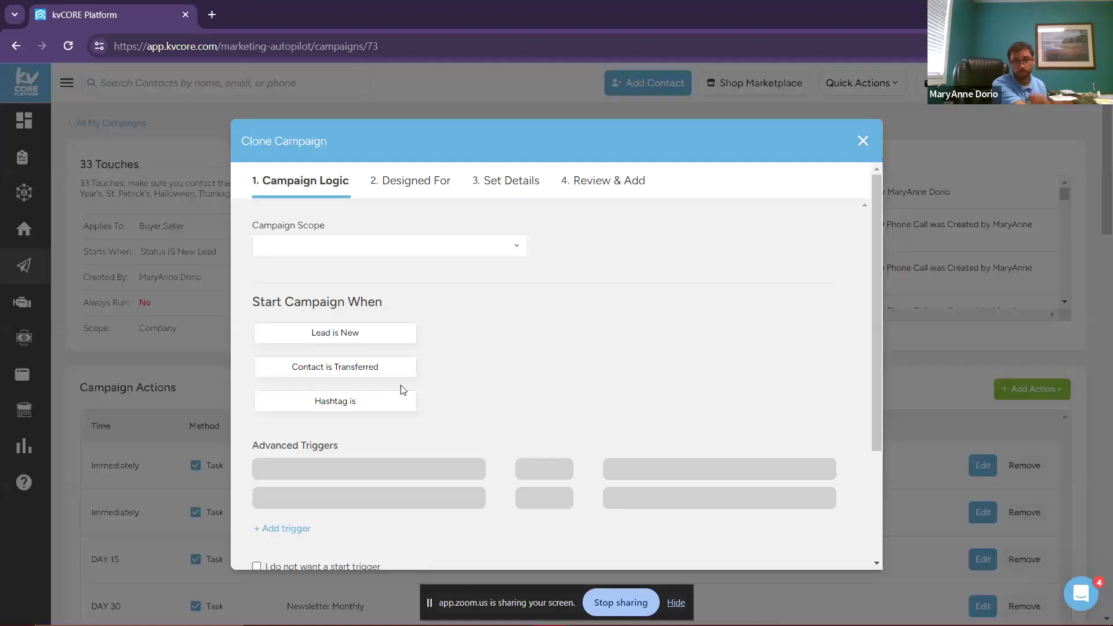
pyautogui.scroll(-3, 556, 394)
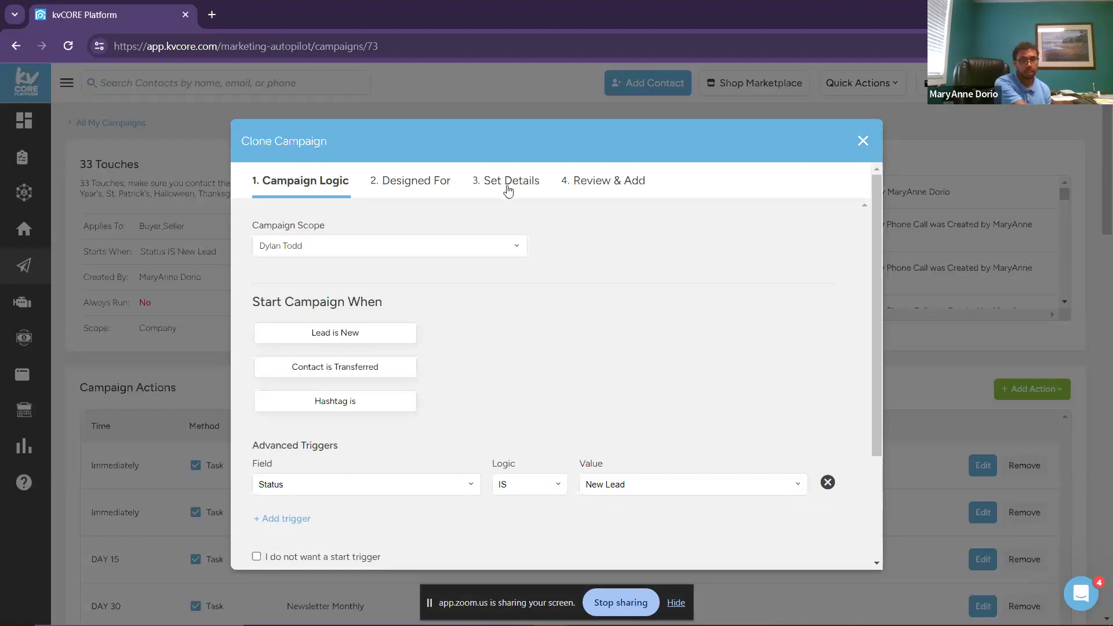
pyautogui.click(508, 184)
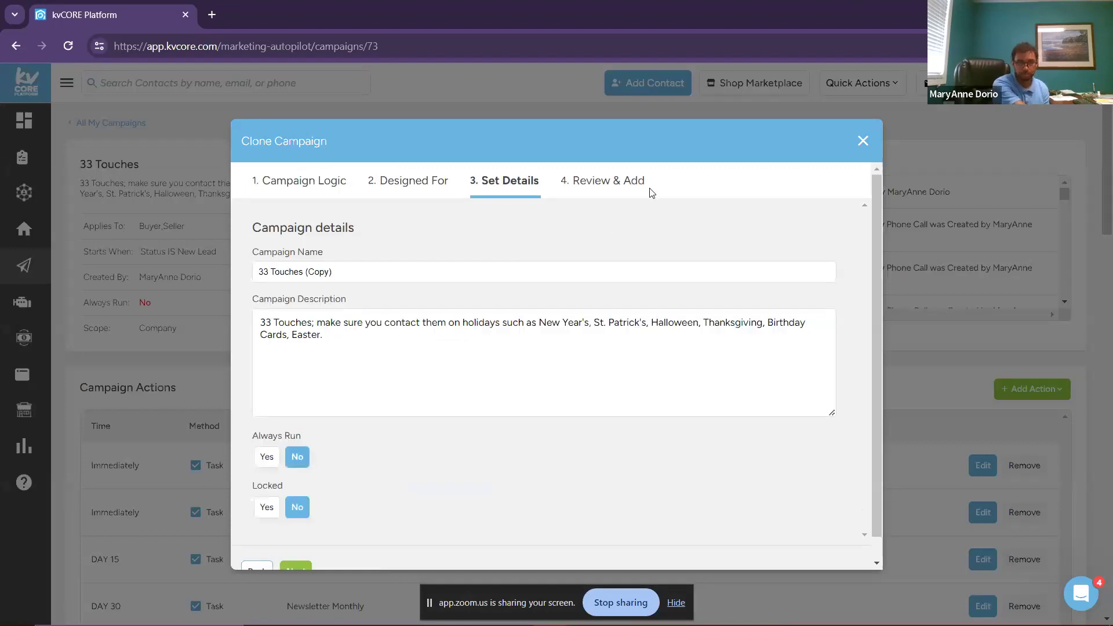
pyautogui.click(632, 179)
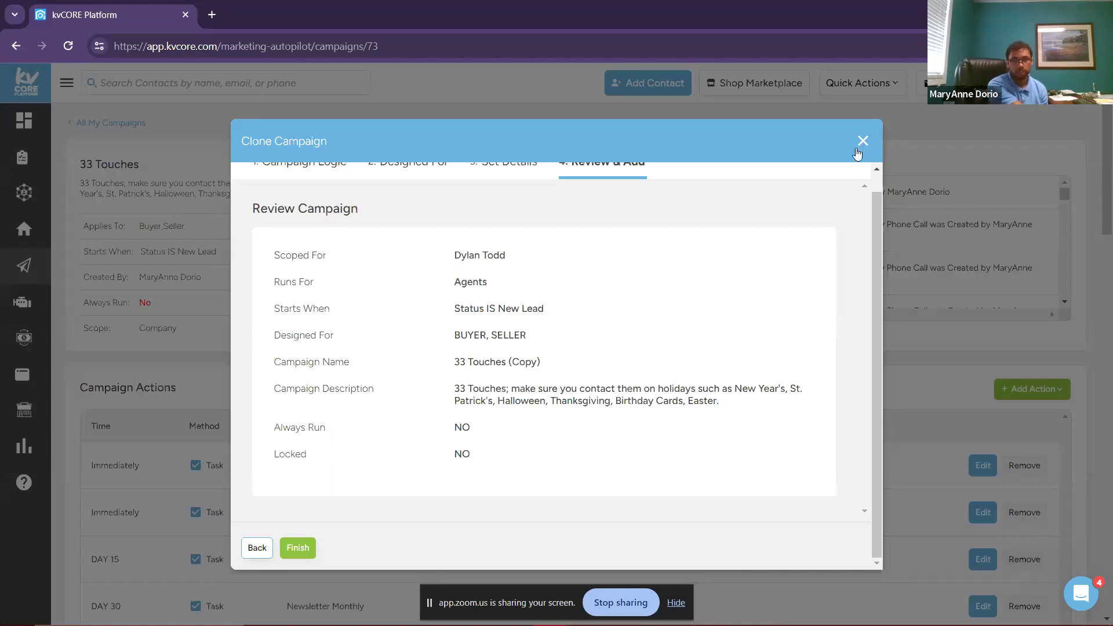
pyautogui.click(862, 140)
pyautogui.click(517, 339)
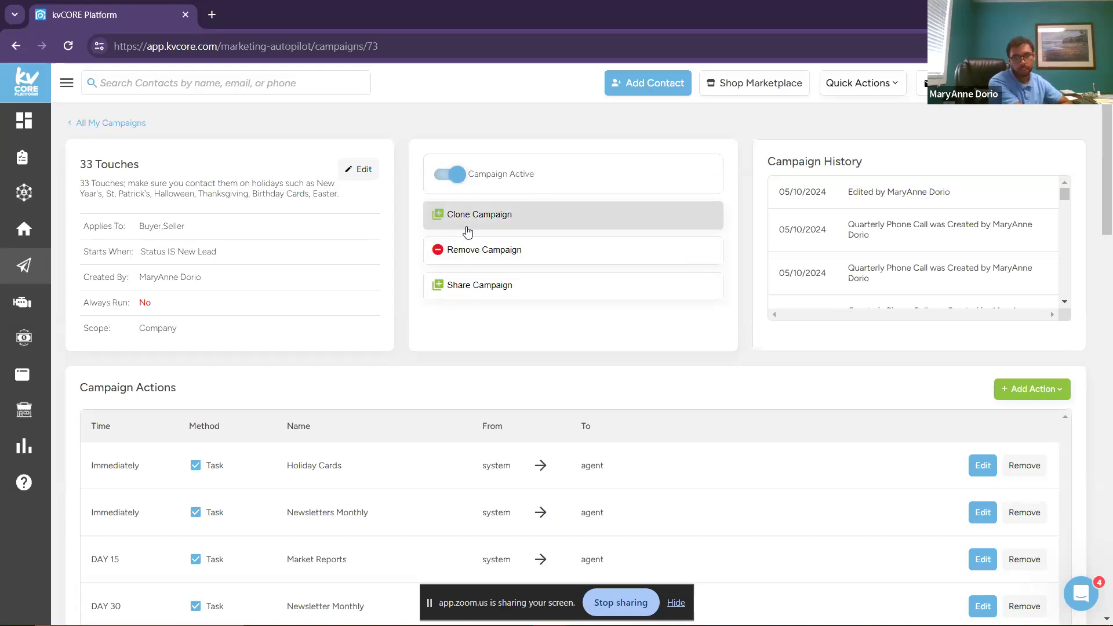
# Step: Return to My Campaigns, start a new campaign, and set its campaign scope to the individual agent
pyautogui.click(105, 123)
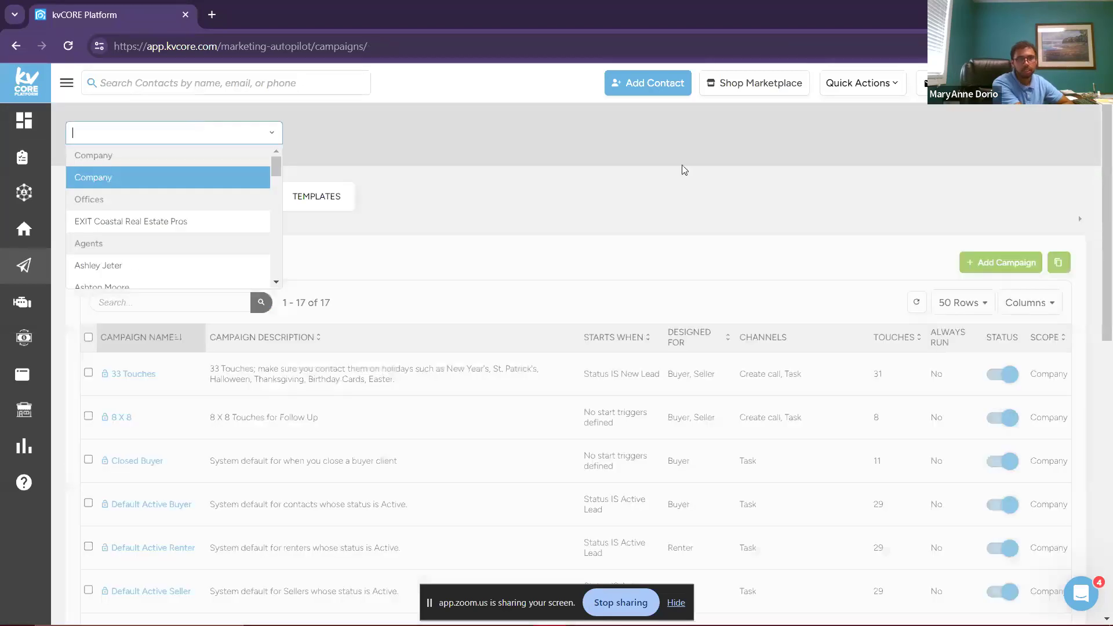
pyautogui.click(682, 167)
pyautogui.click(1027, 270)
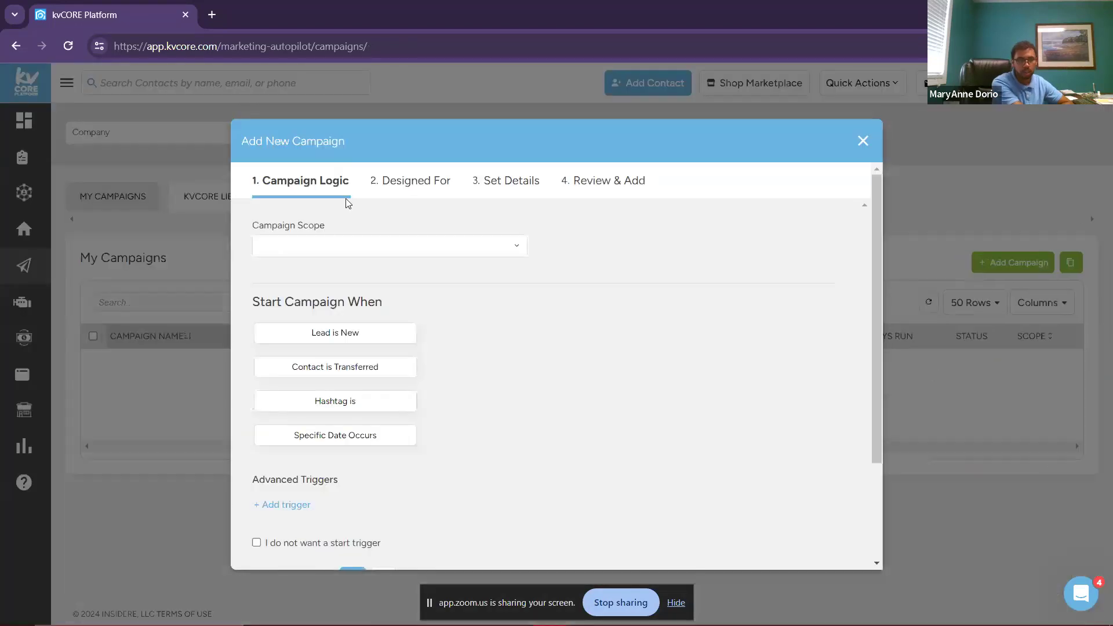
pyautogui.click(517, 248)
pyautogui.click(339, 290)
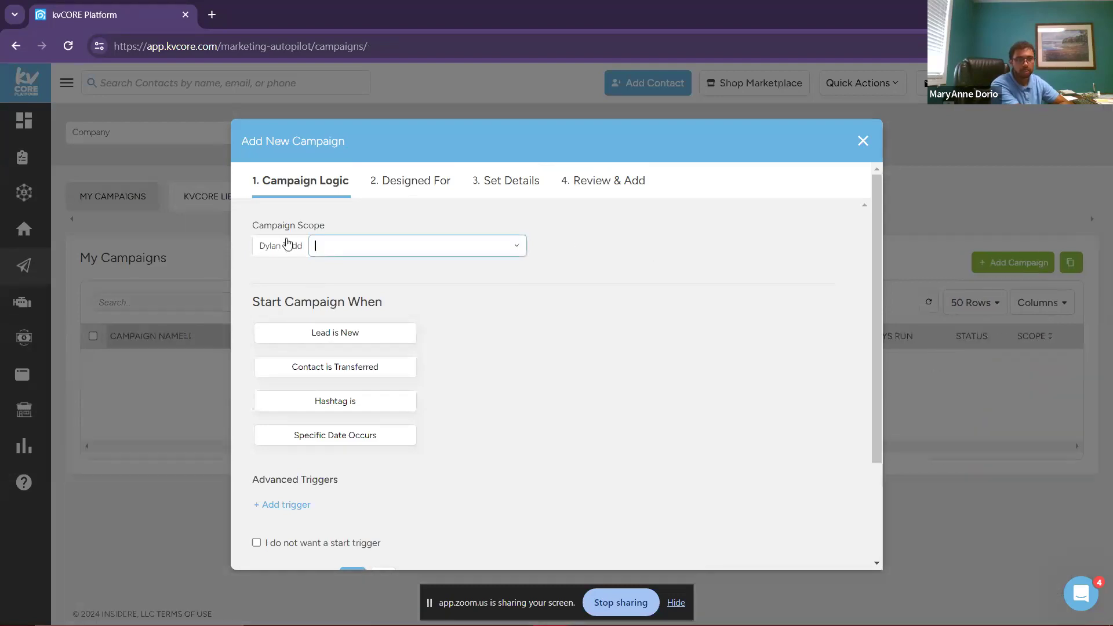
# Step: Choose Lead is New as the campaign's start trigger and browse the available lead sources without picking one
pyautogui.click(339, 340)
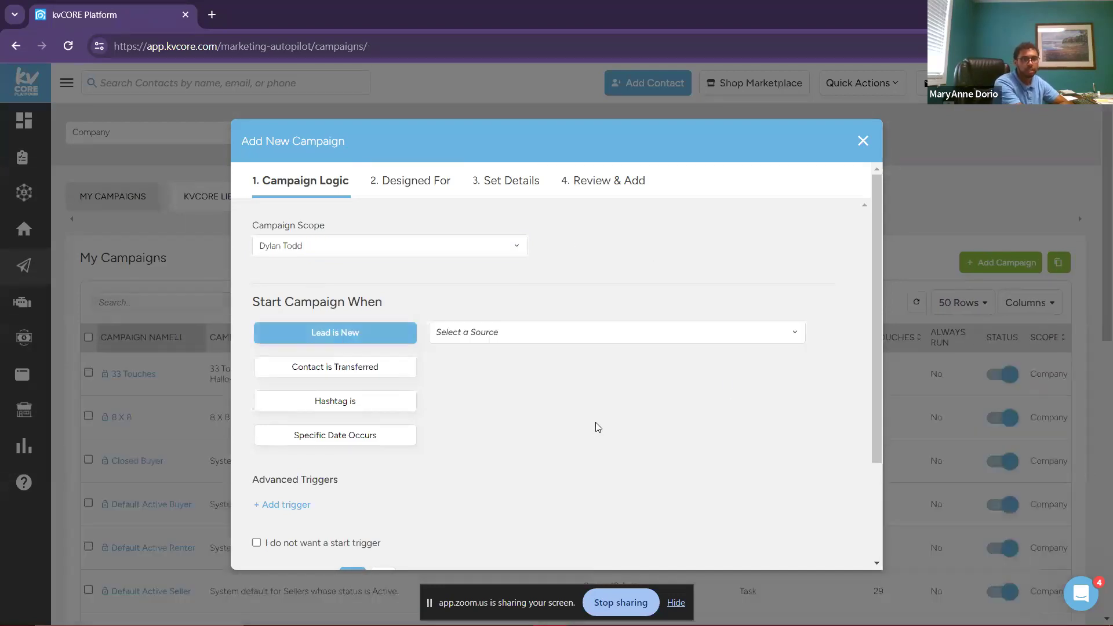
pyautogui.scroll(-2, 598, 427)
pyautogui.click(577, 202)
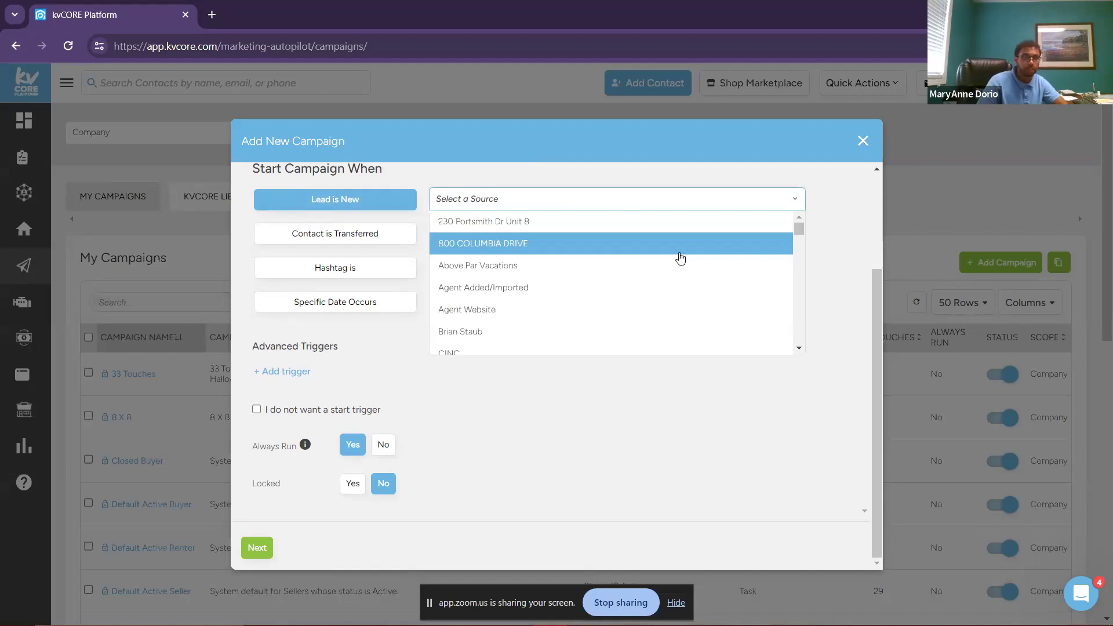
pyautogui.scroll(-5, 675, 296)
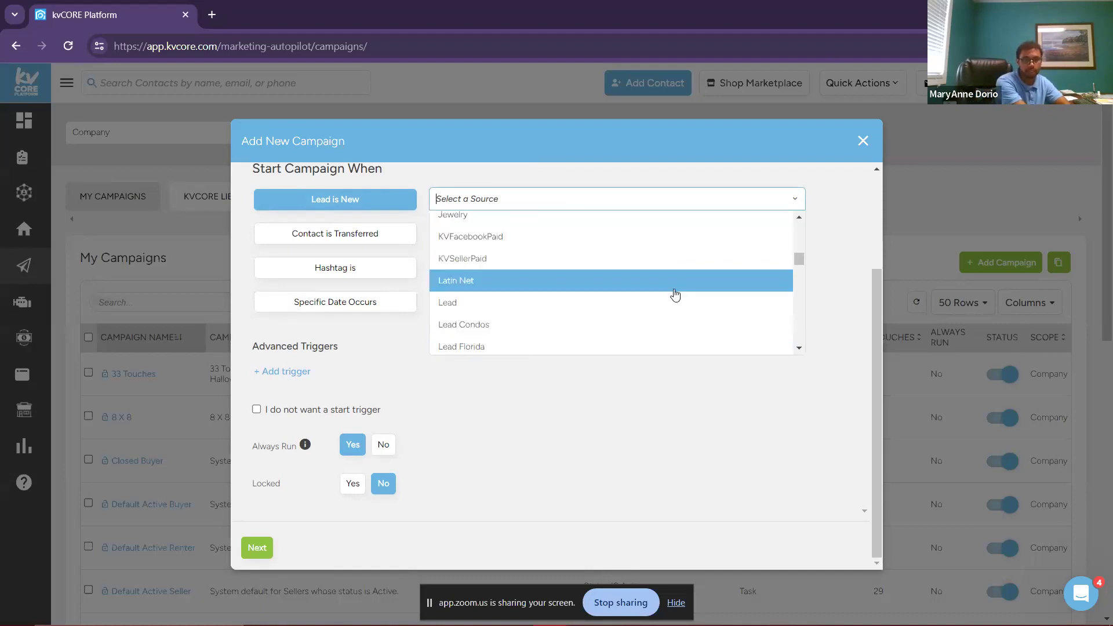
pyautogui.click(644, 441)
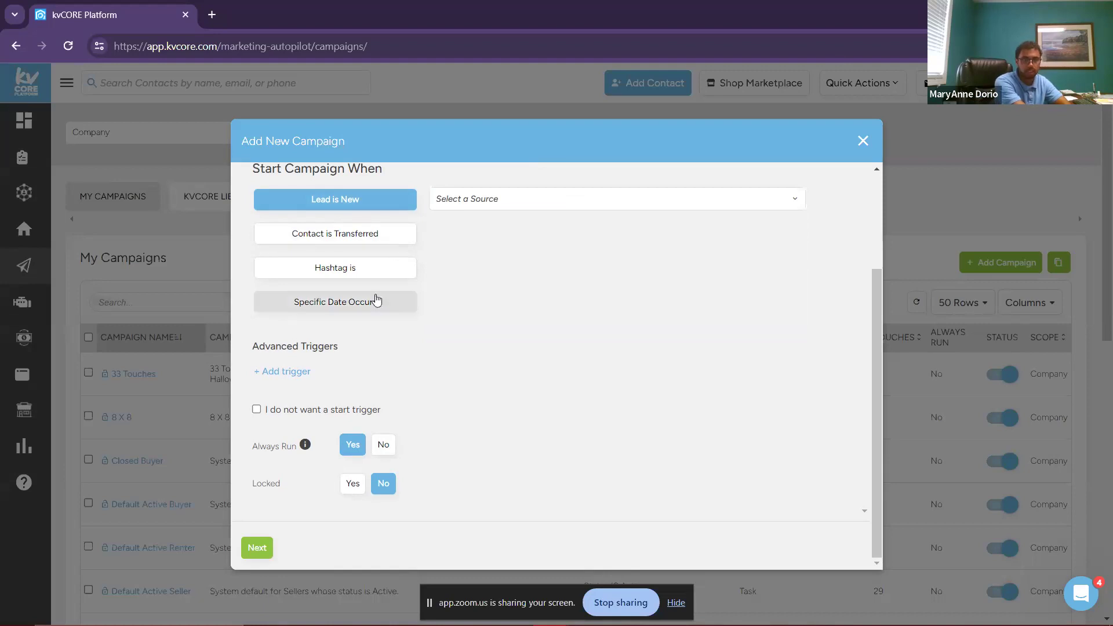
# Step: Switch the start trigger to Hashtag is and view the hashtags that can be chosen for it
pyautogui.click(388, 270)
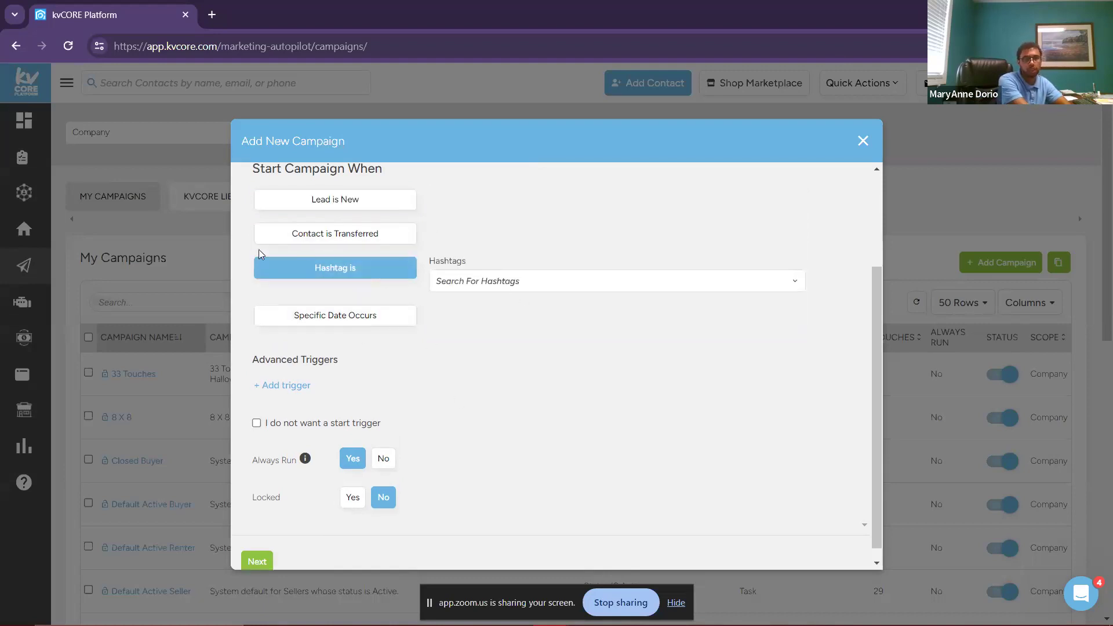
pyautogui.click(600, 274)
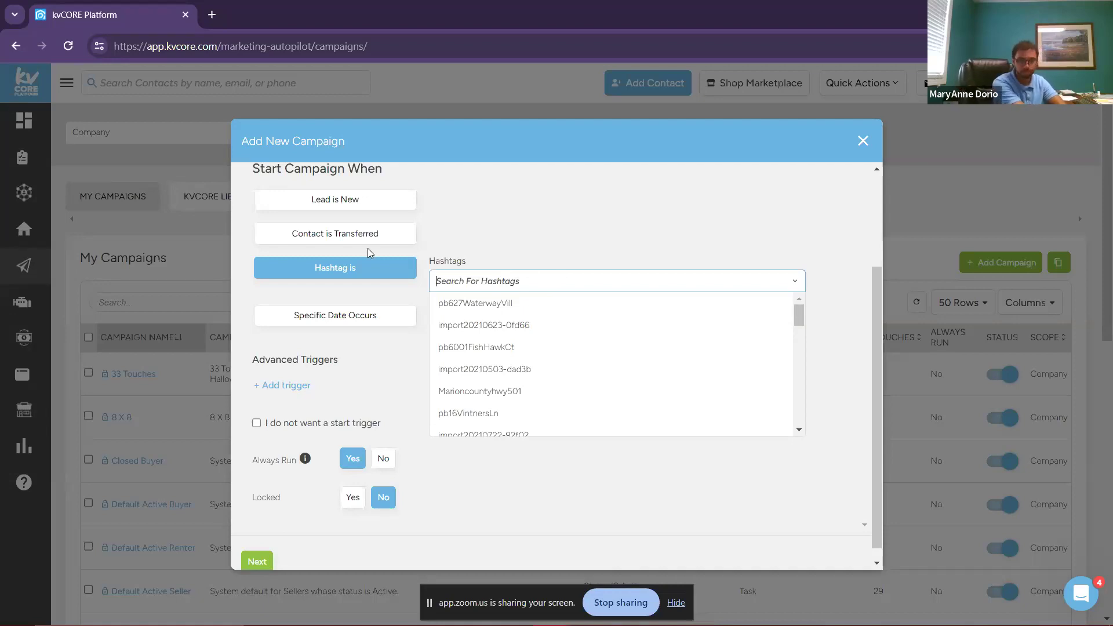
pyautogui.click(368, 376)
# Step: Try out advanced trigger rows and view their field choices, remove the rows, and opt out of a start trigger
pyautogui.click(292, 385)
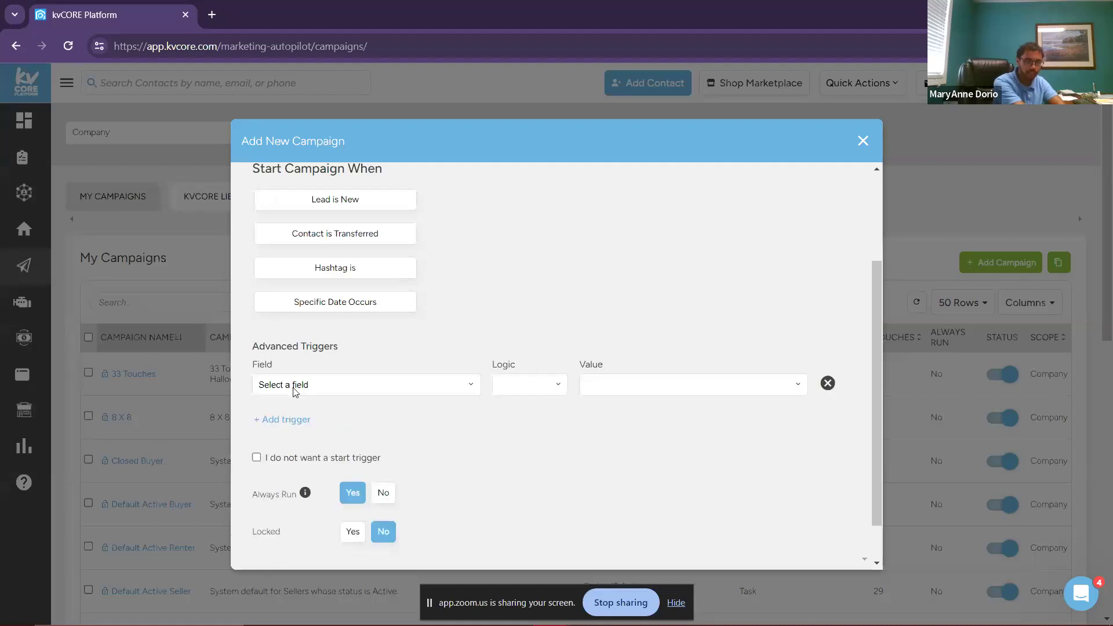
pyautogui.click(284, 419)
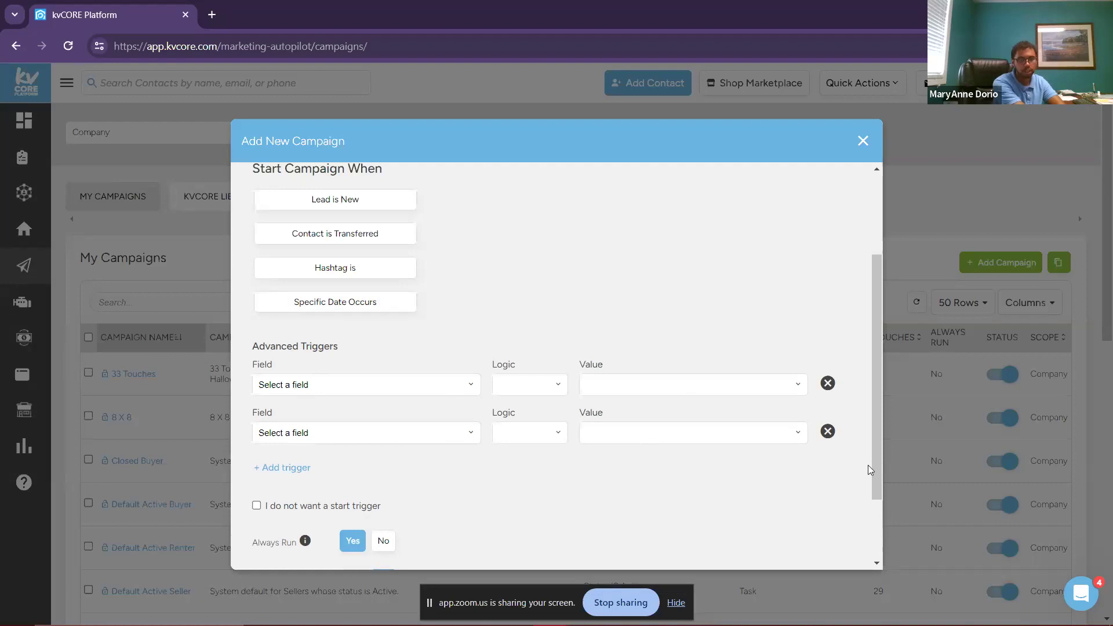
pyautogui.click(828, 431)
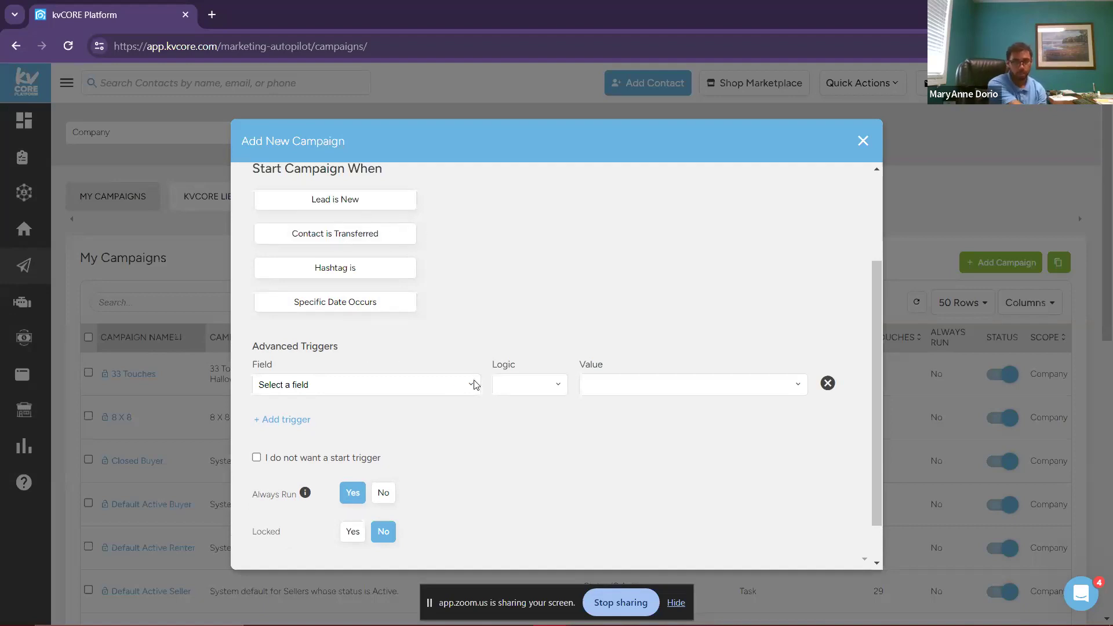
pyautogui.click(458, 386)
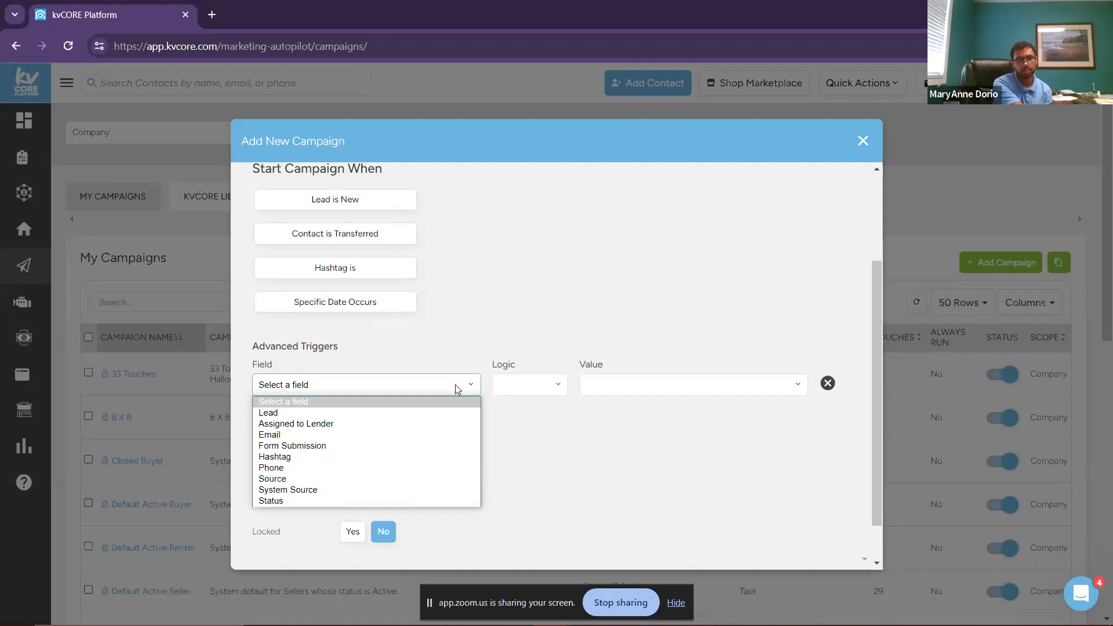
pyautogui.click(828, 383)
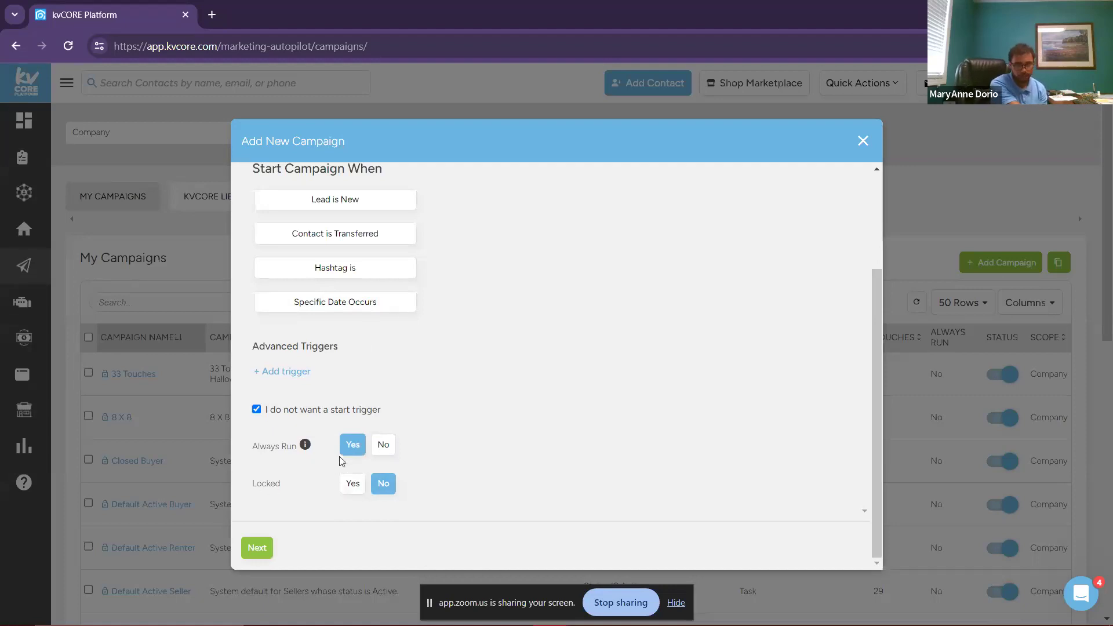
# Step: Read the explanation of Always Run and set Always Run to No for the new campaign
pyautogui.moveTo(304, 445)
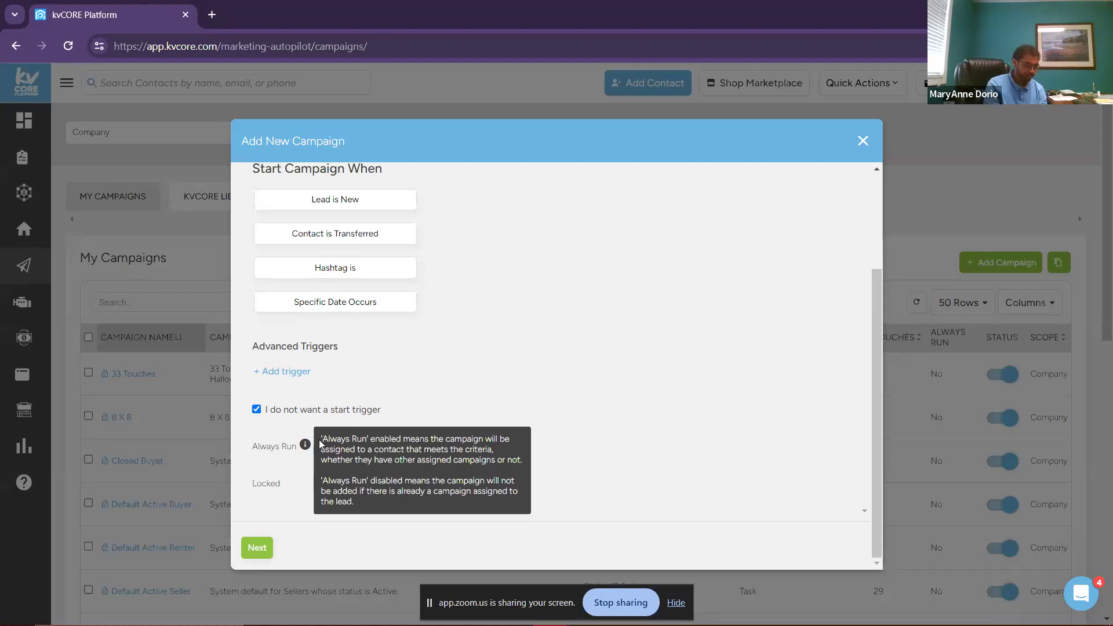
pyautogui.scroll(3, 510, 212)
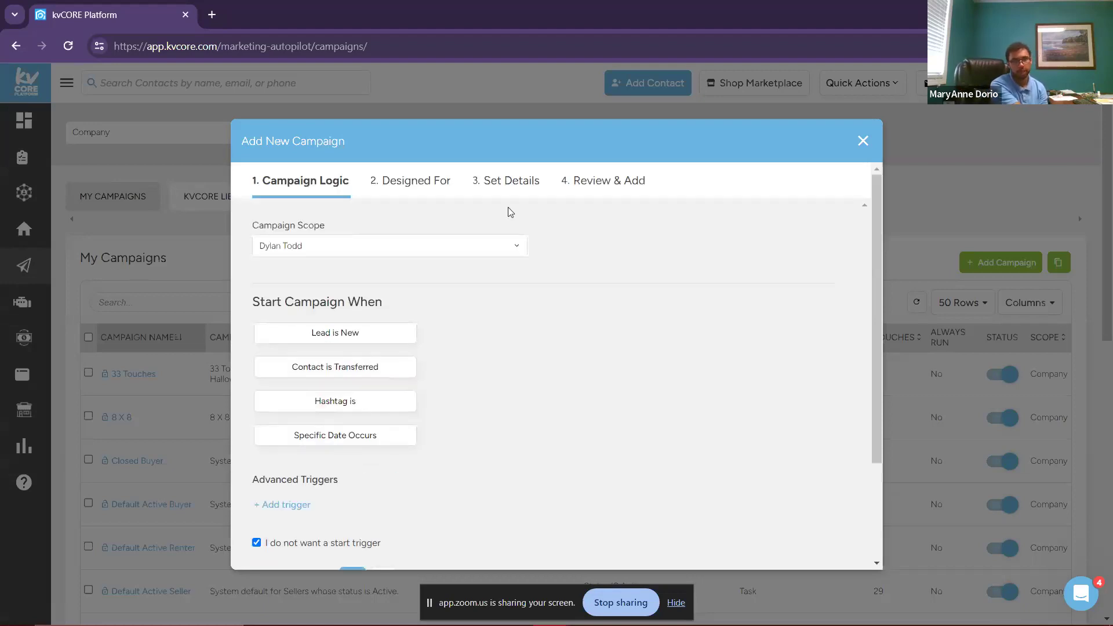
pyautogui.scroll(-3, 422, 360)
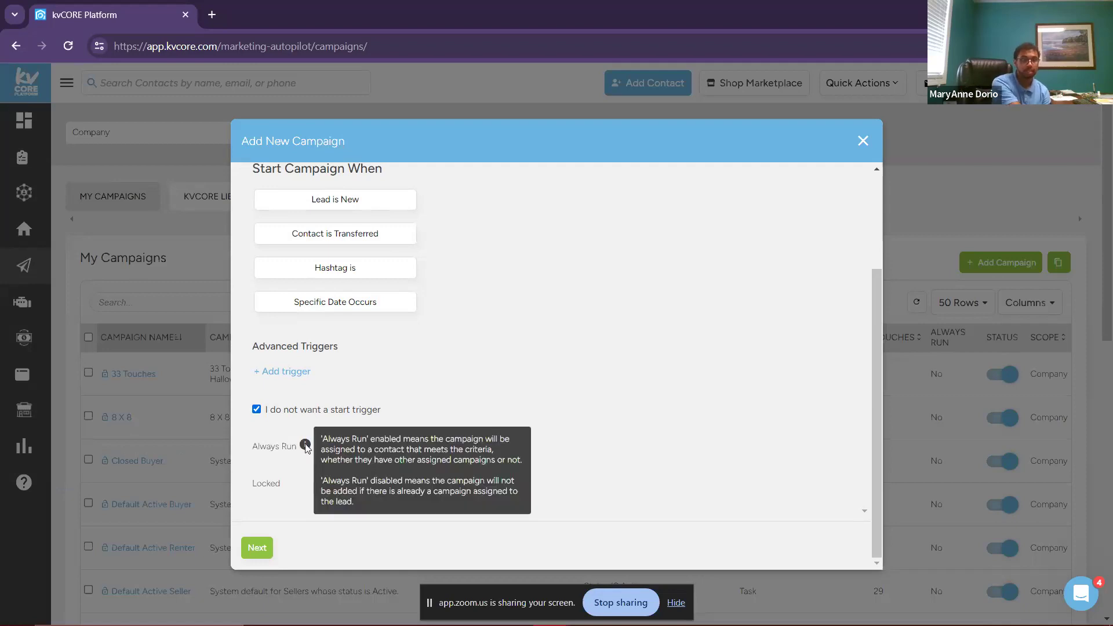
pyautogui.scroll(3, 306, 447)
pyautogui.scroll(-3, 406, 466)
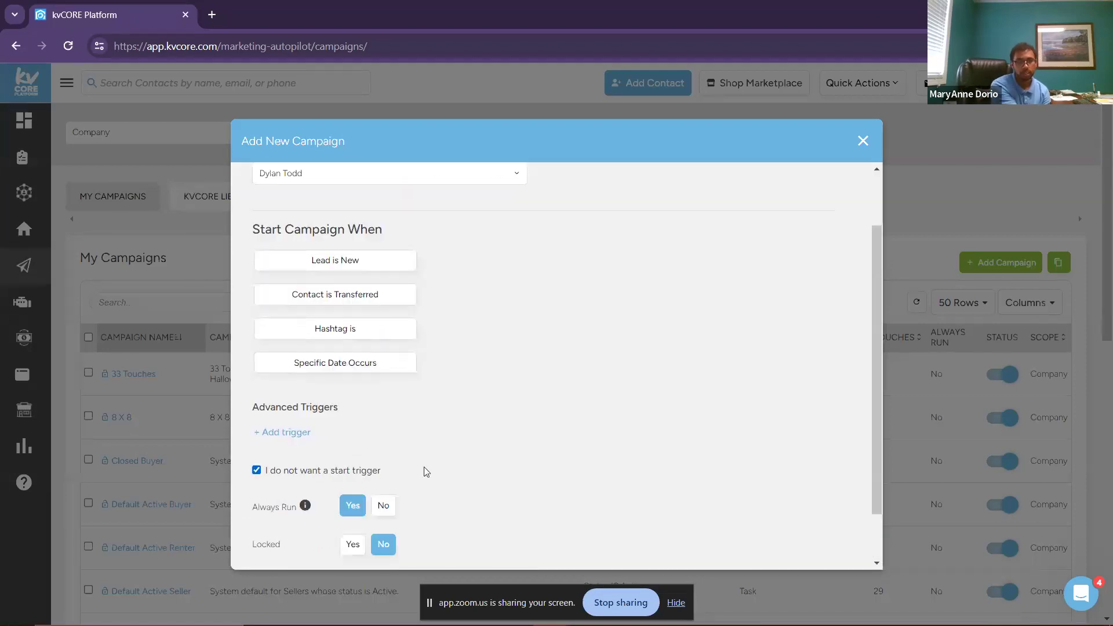
pyautogui.scroll(3, 449, 342)
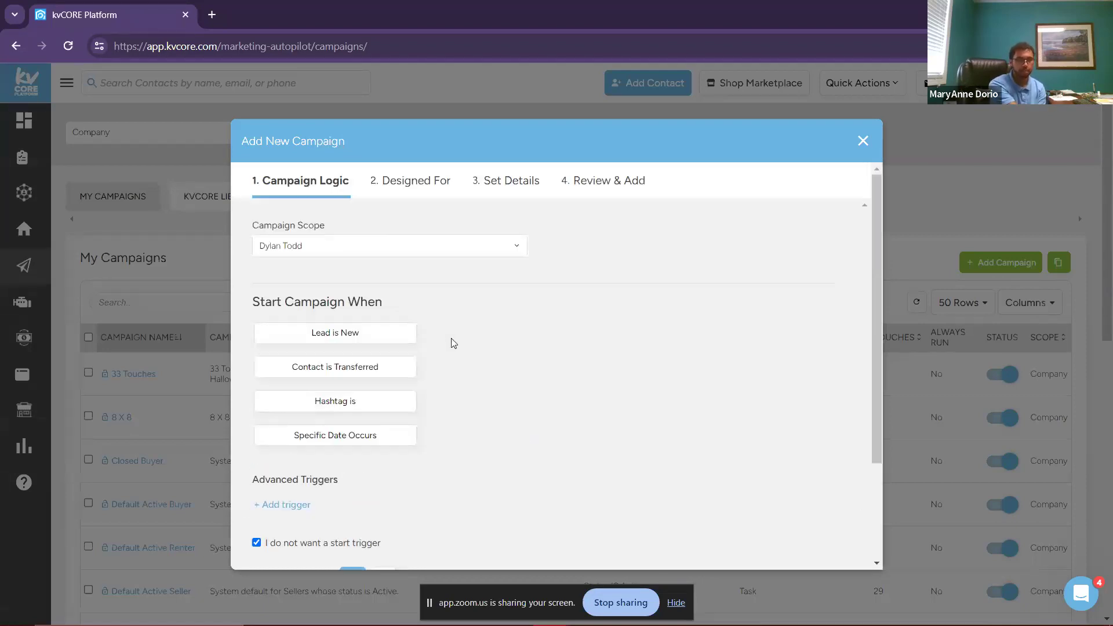
pyautogui.scroll(-1, 465, 337)
pyautogui.scroll(-1, 464, 336)
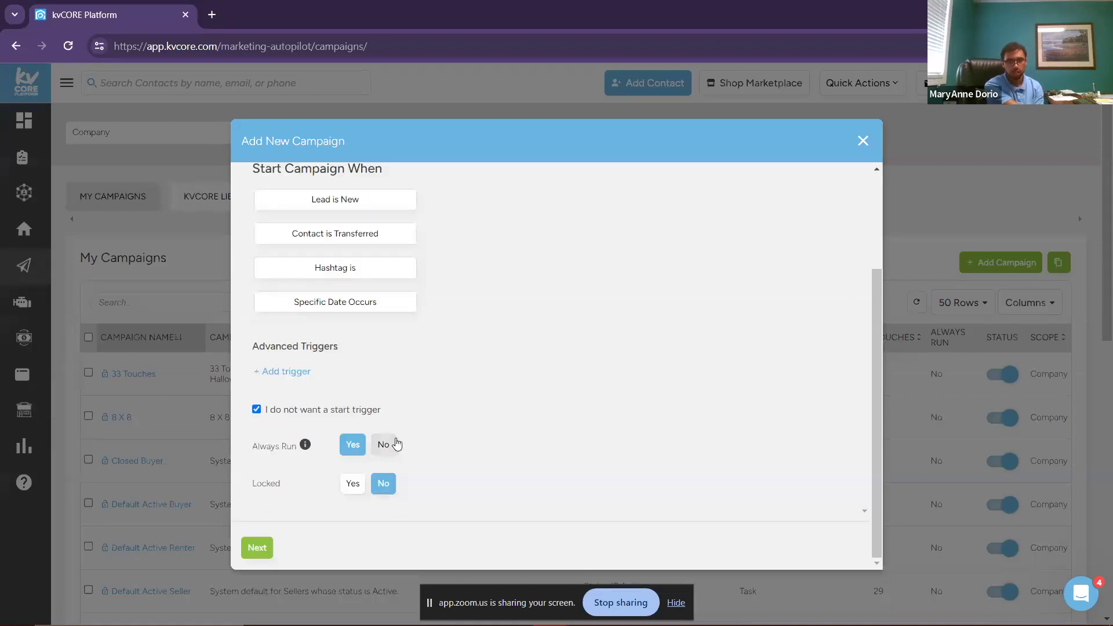
pyautogui.click(384, 444)
pyautogui.scroll(3, 725, 482)
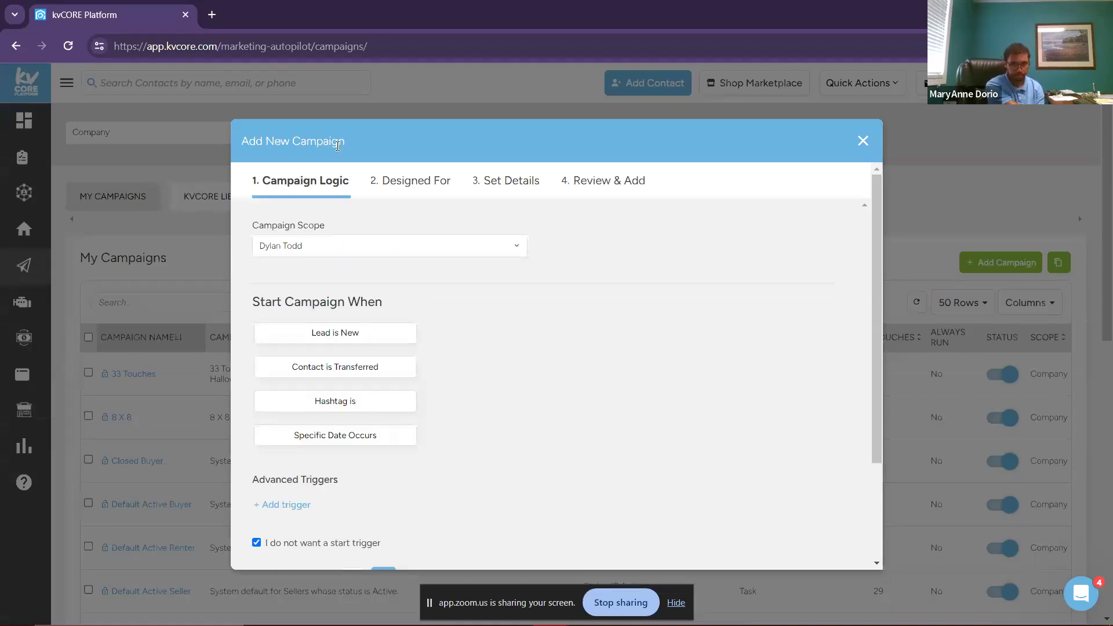
# Step: Choose Buyer and Seller as the contact types the campaign is designed for
pyautogui.click(449, 185)
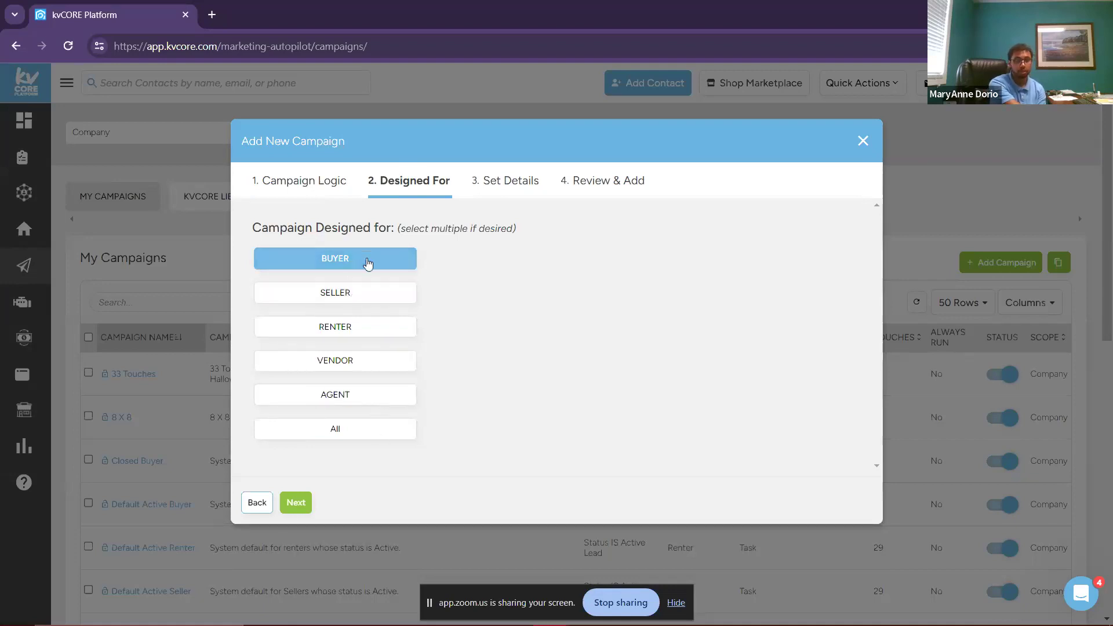
pyautogui.click(412, 299)
pyautogui.click(392, 331)
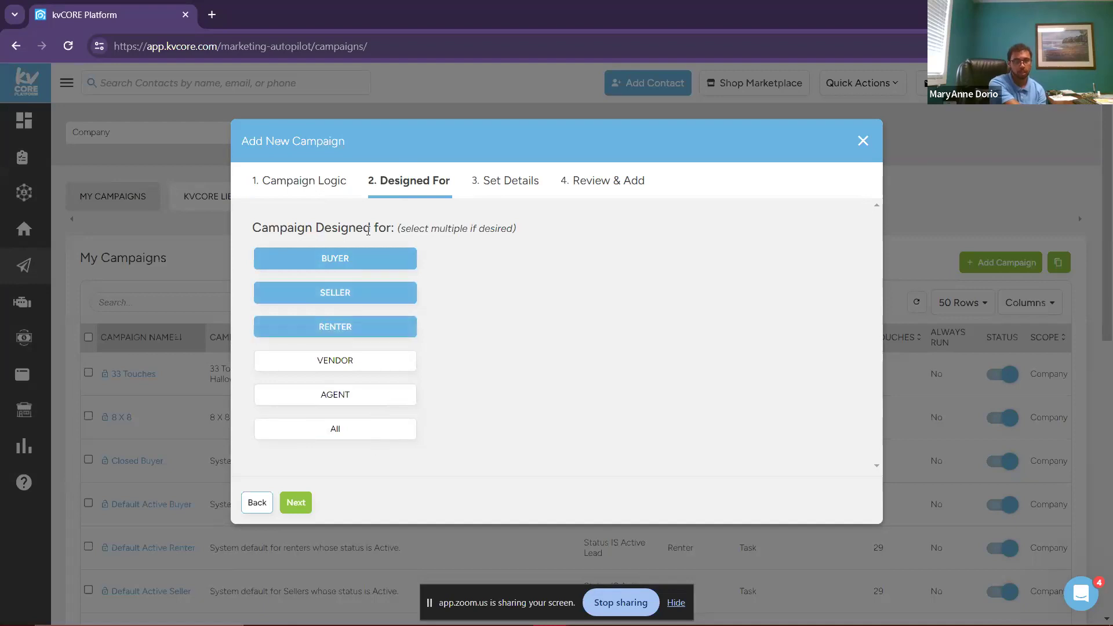
pyautogui.click(338, 325)
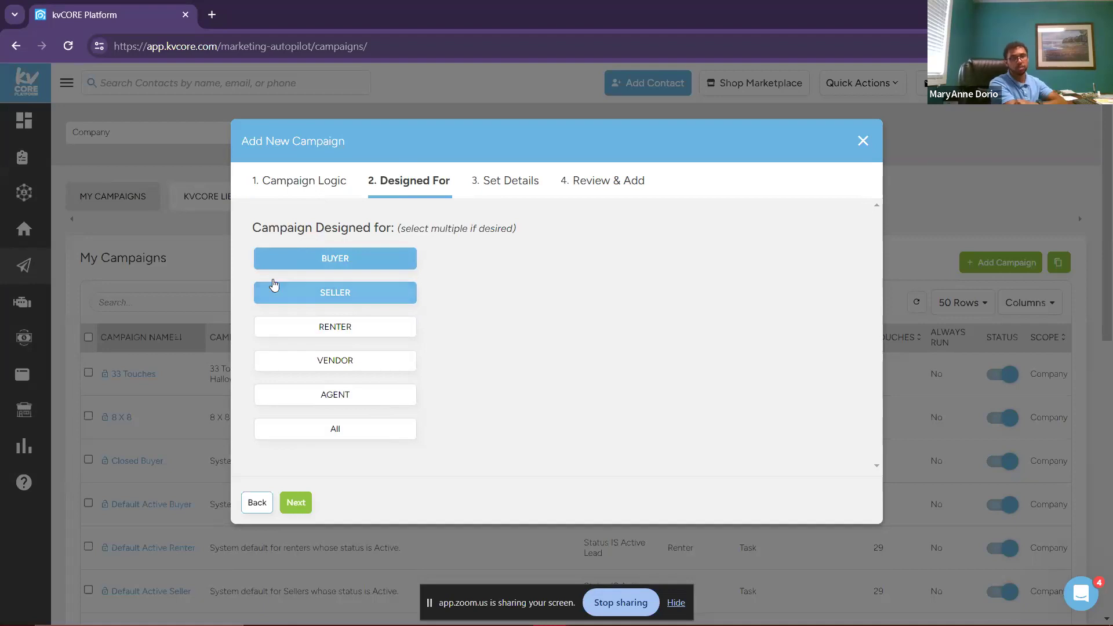
# Step: Enter Test as both the campaign's name and its description, and add the campaign
pyautogui.click(512, 179)
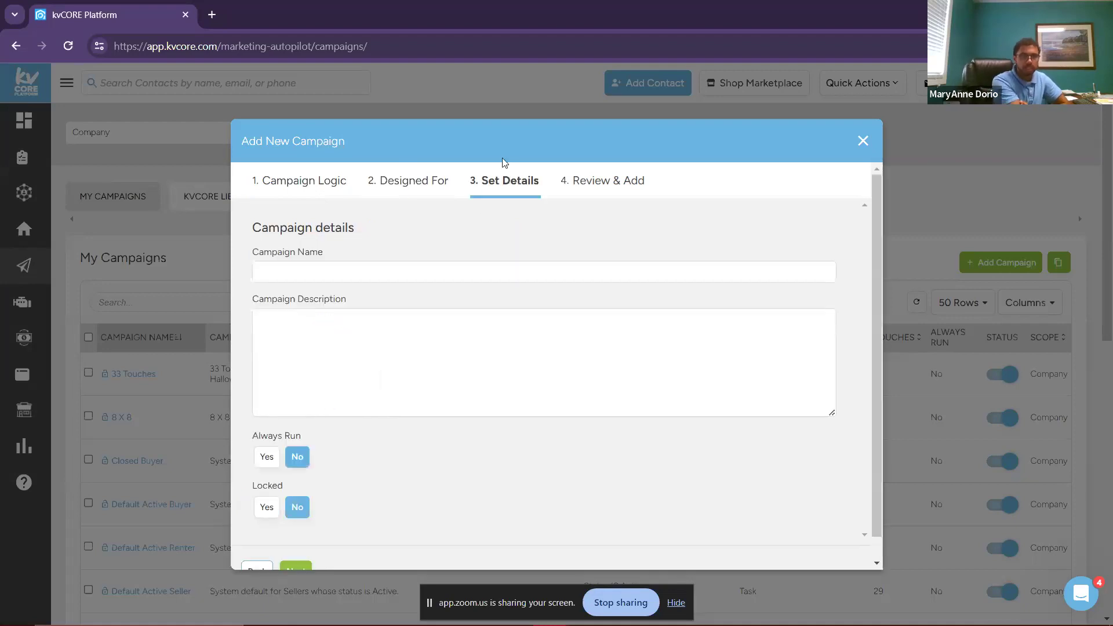
pyautogui.click(385, 271)
pyautogui.click(393, 381)
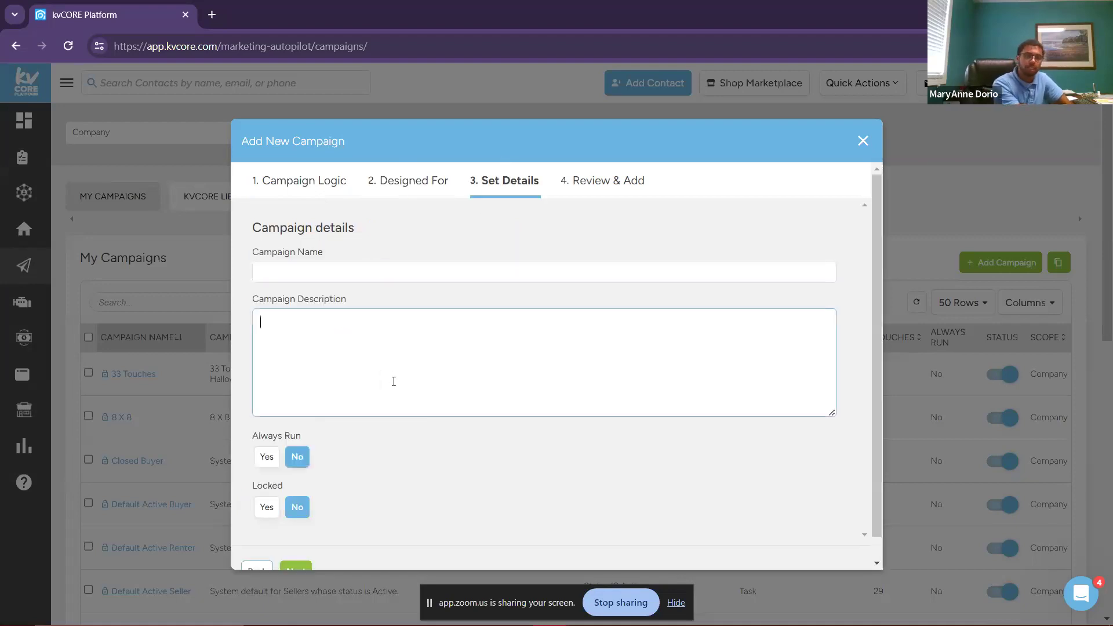
pyautogui.scroll(-1, 561, 330)
pyautogui.scroll(1, 561, 330)
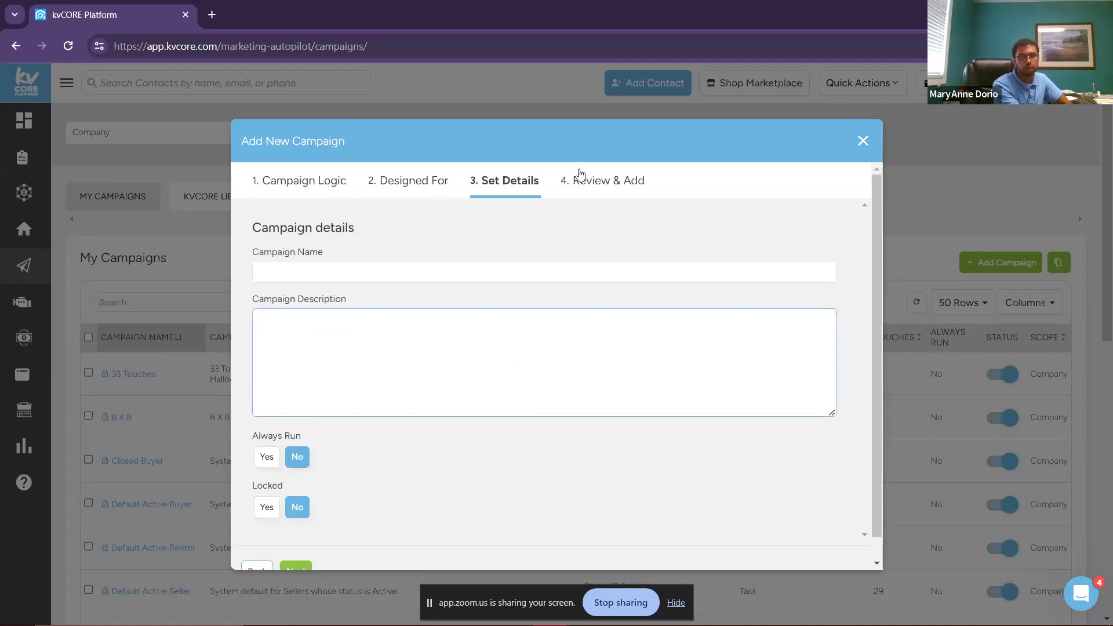
pyautogui.click(583, 181)
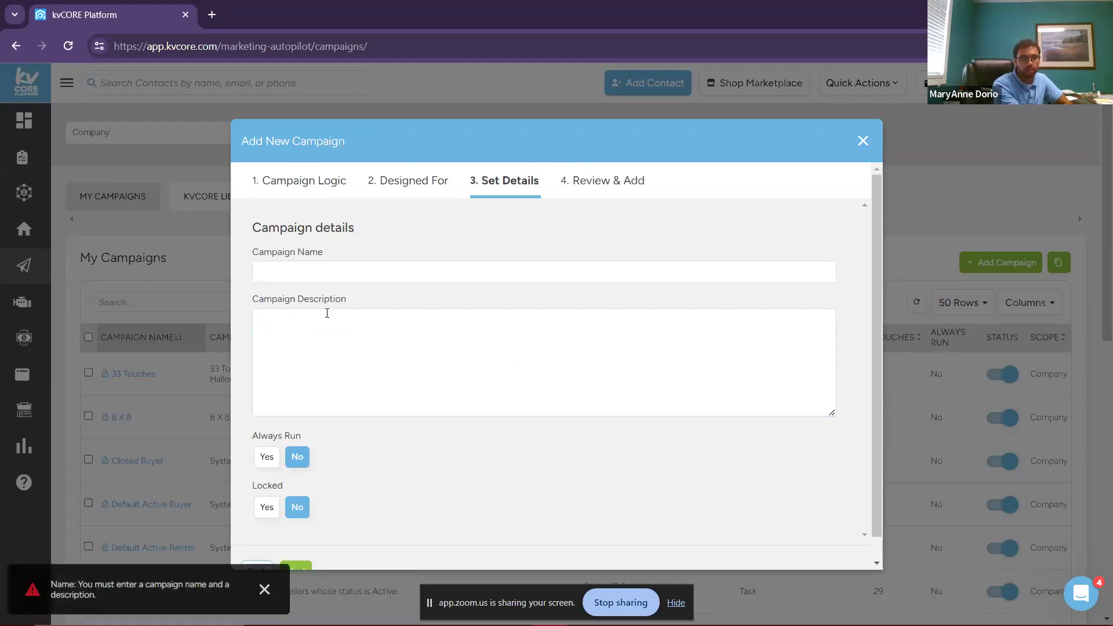
pyautogui.click(342, 272)
pyautogui.write('Test')
pyautogui.click(385, 356)
pyautogui.write('Test')
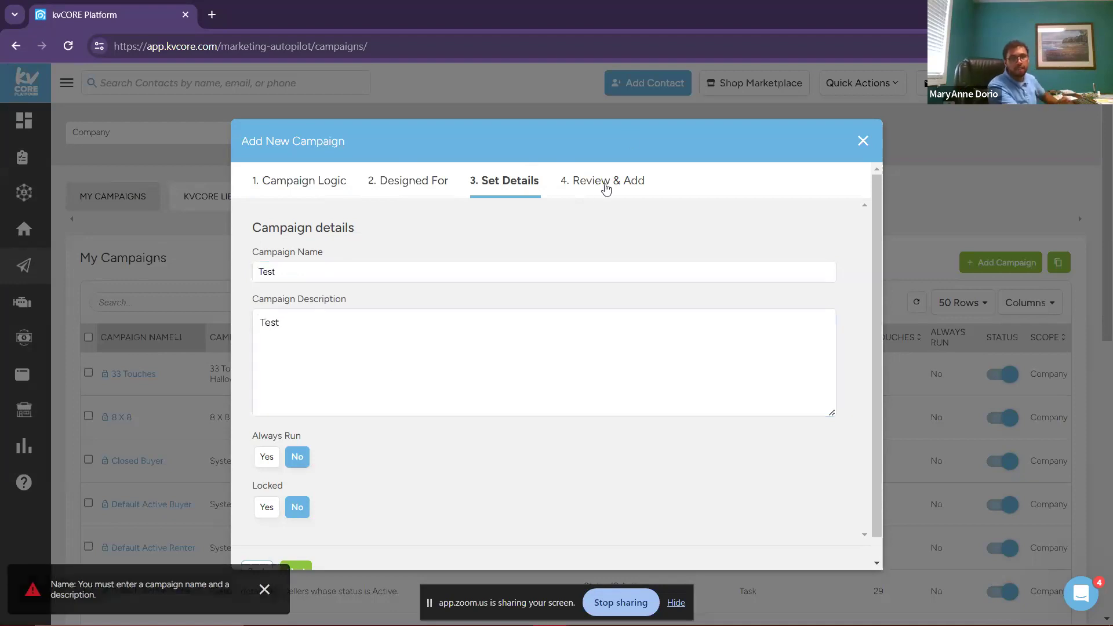
pyautogui.click(605, 181)
pyautogui.click(298, 551)
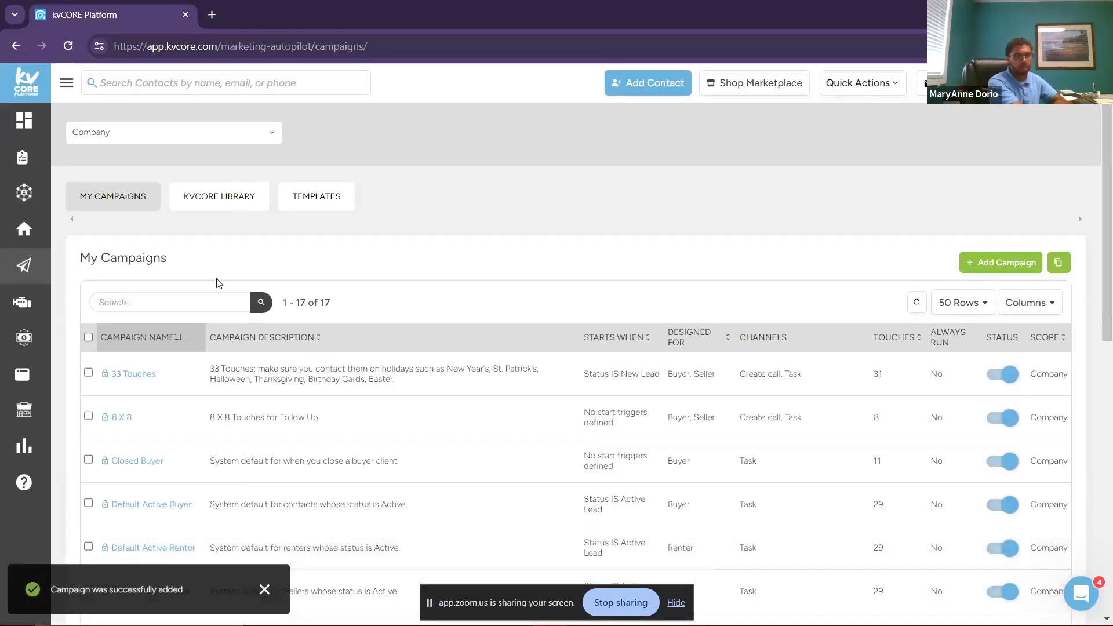
# Step: Search My Campaigns for test and open the Test campaign
pyautogui.click(218, 303)
pyautogui.write('test')
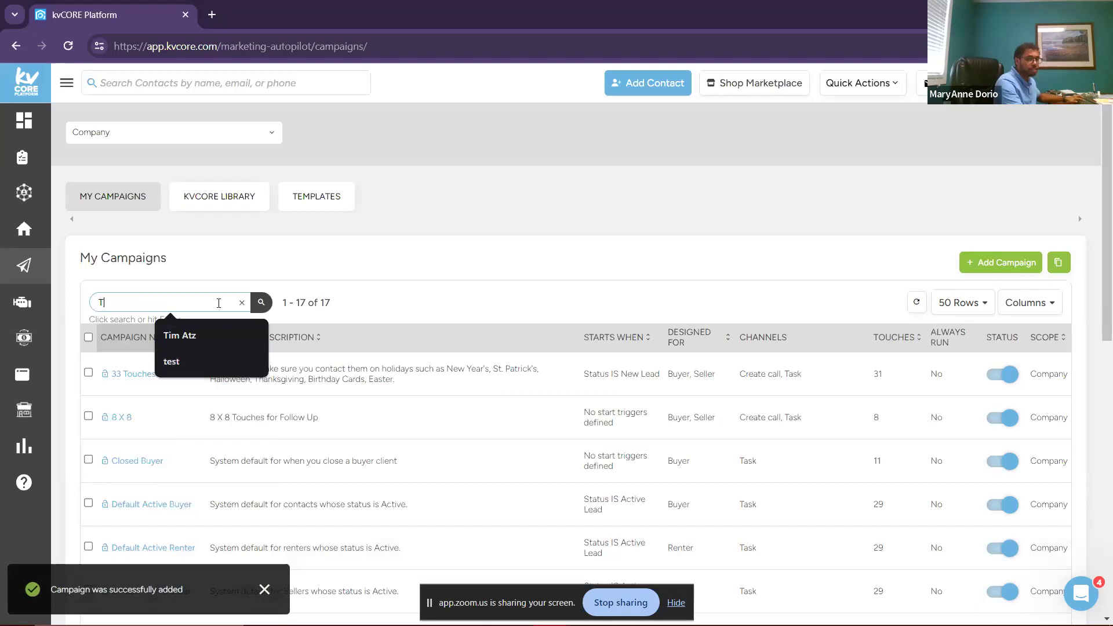
pyautogui.click(222, 342)
pyautogui.click(261, 309)
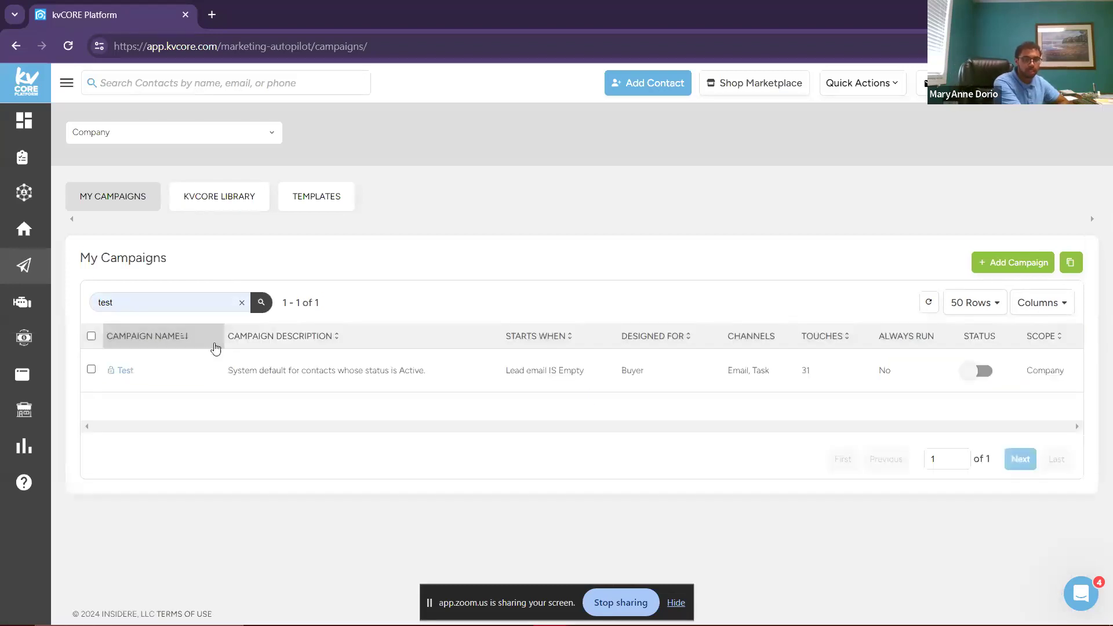
pyautogui.click(119, 377)
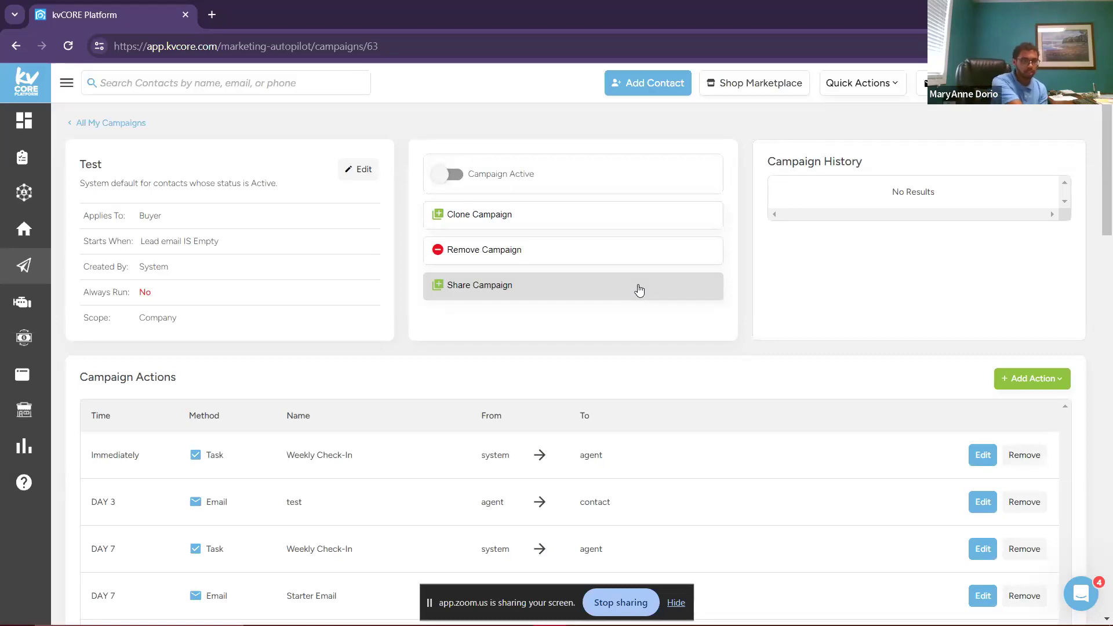
# Step: Add a Call action to the Test campaign and use the existing Phone Call template for it
pyautogui.scroll(-20, 551, 196)
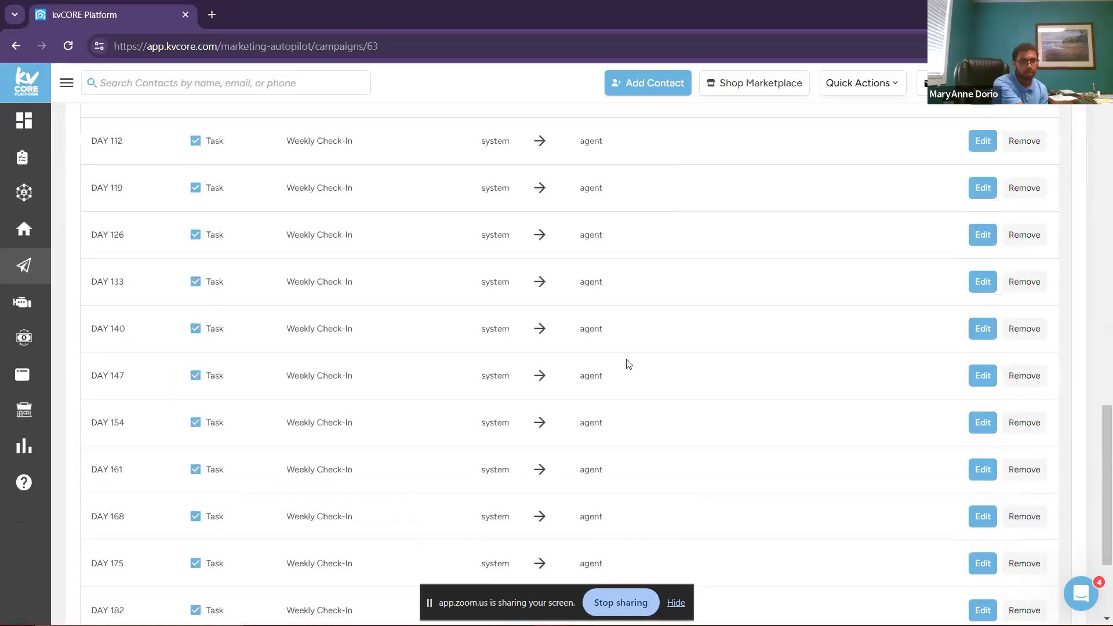
pyautogui.scroll(20, 589, 458)
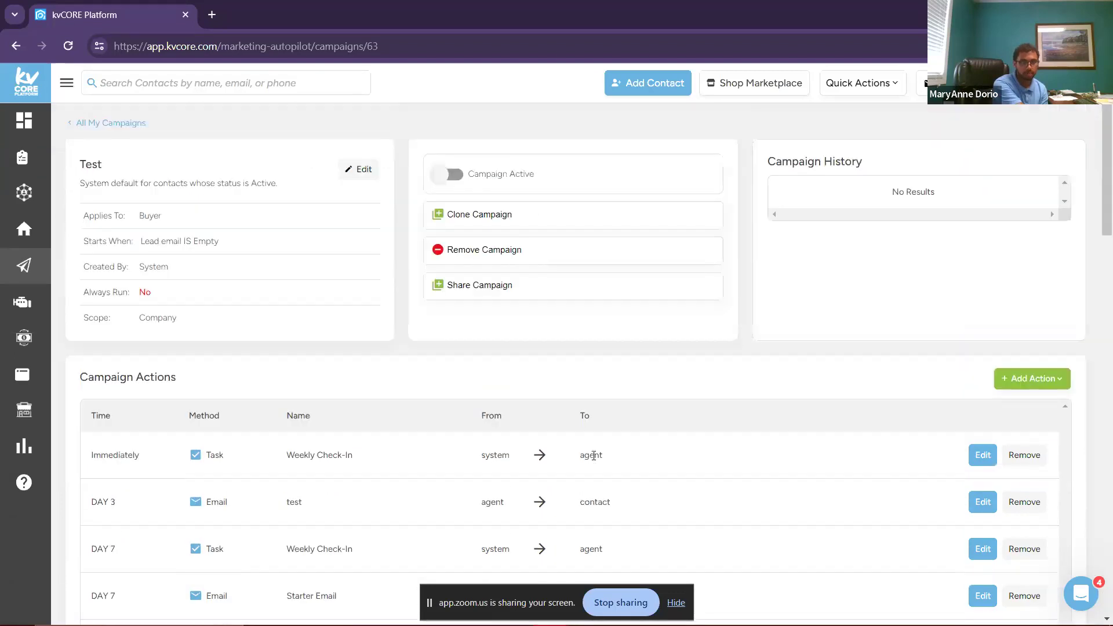
pyautogui.scroll(-3, 197, 325)
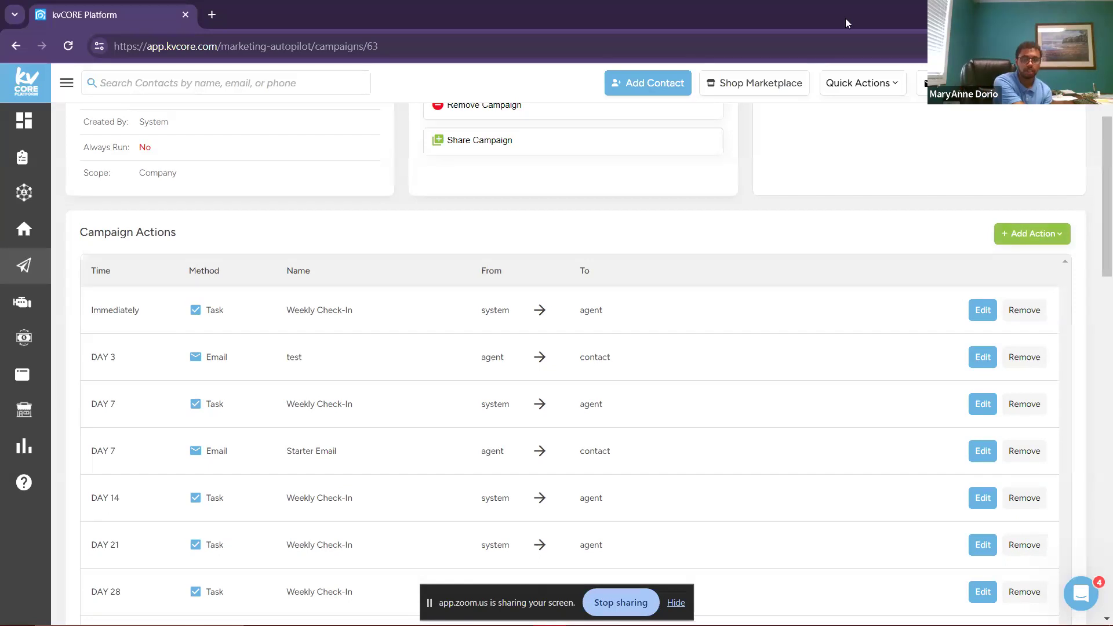
pyautogui.click(1044, 234)
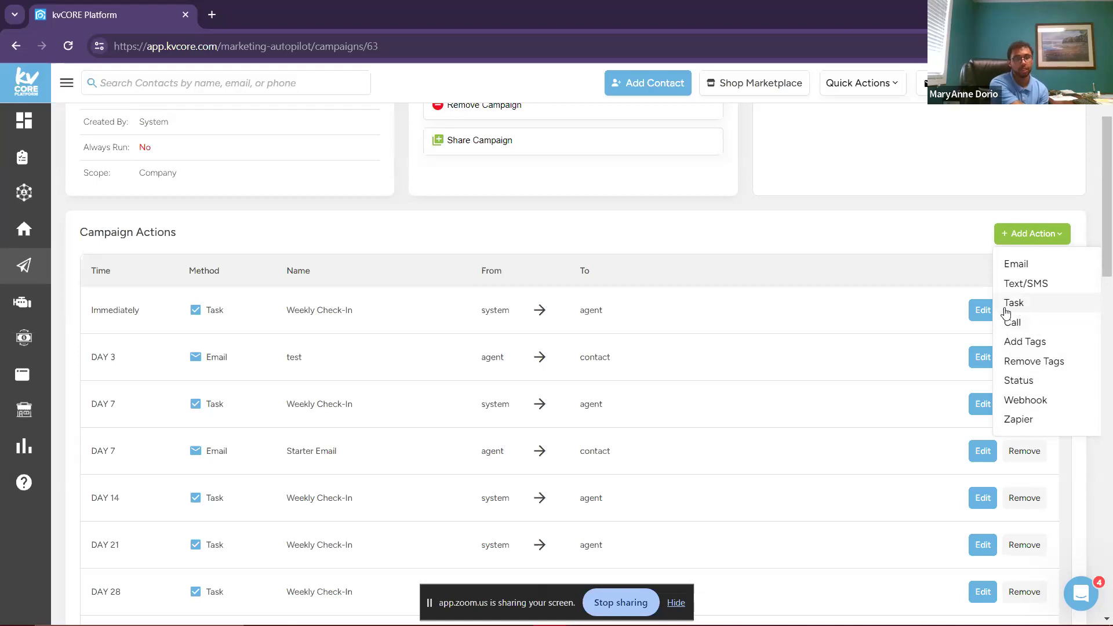
pyautogui.click(1041, 326)
pyautogui.click(259, 488)
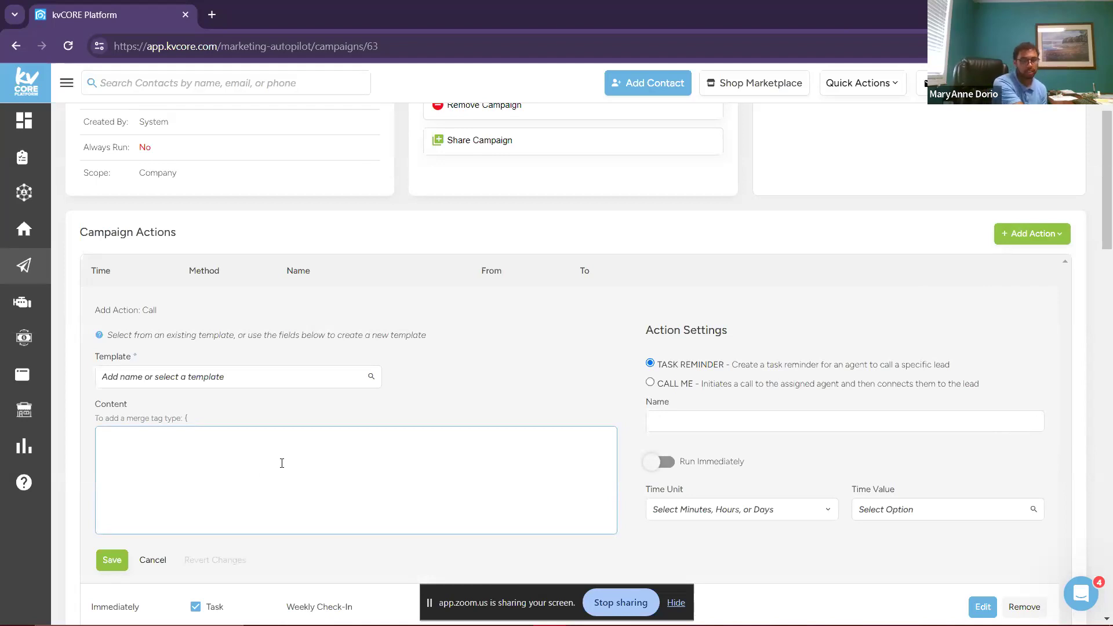
pyautogui.click(283, 374)
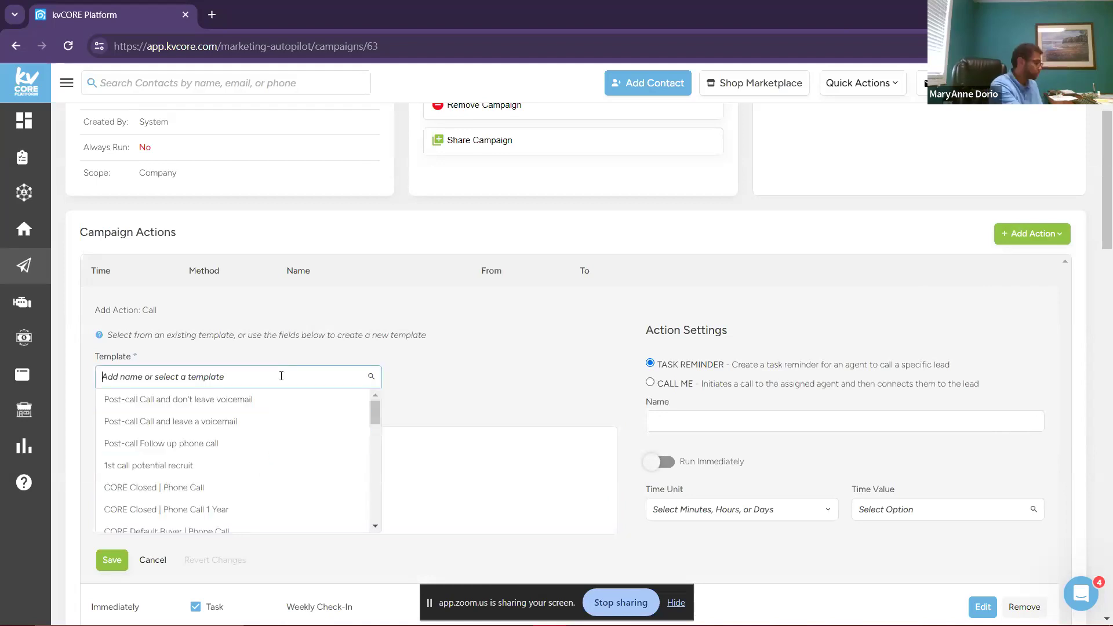
pyautogui.write('one')
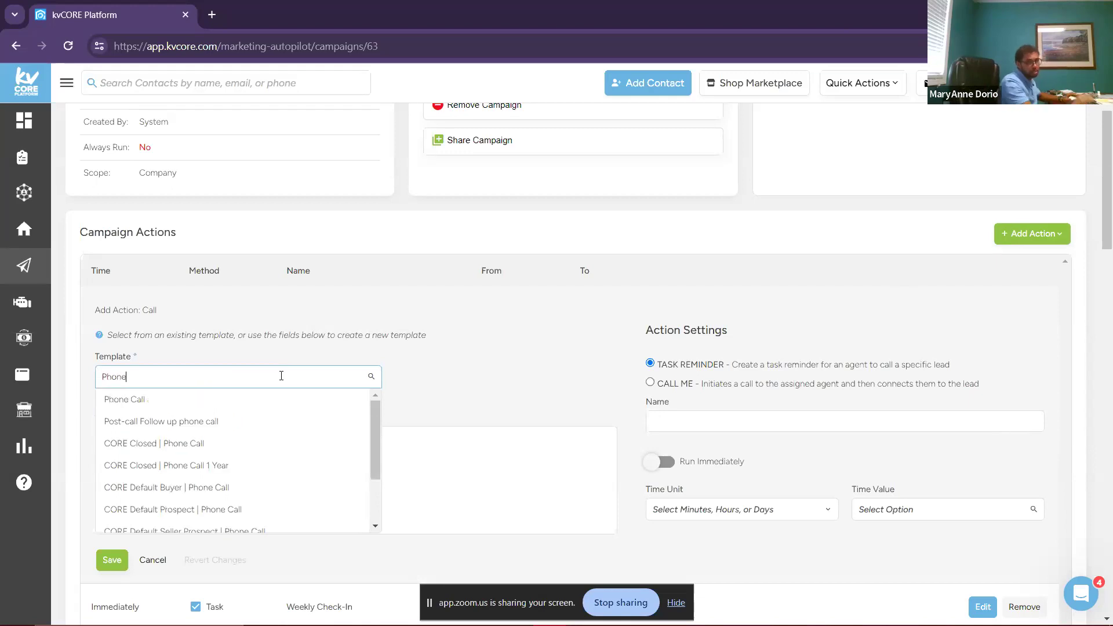
pyautogui.click(228, 411)
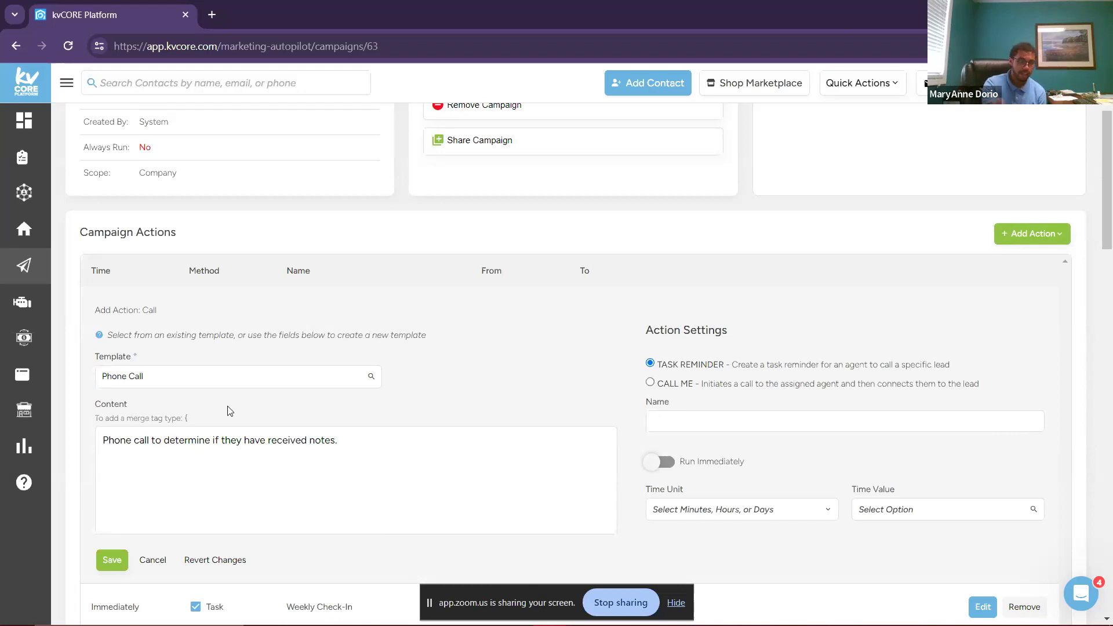
# Step: Name the call task reminder Test and schedule it with time unit Days and time value 8
pyautogui.click(196, 374)
pyautogui.click(758, 426)
pyautogui.write('Test')
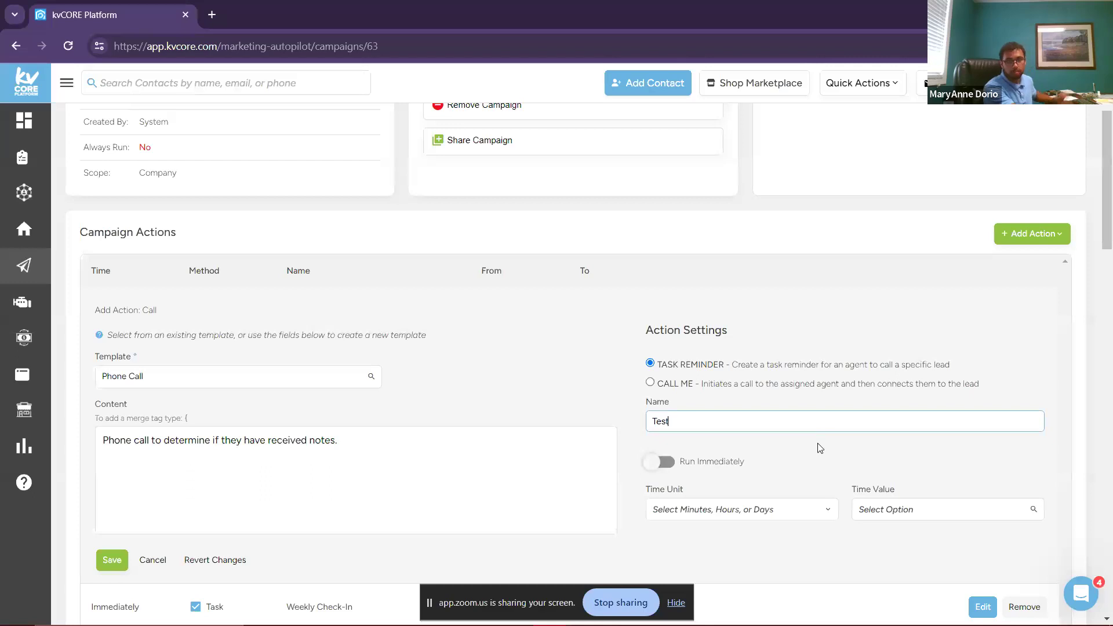
pyautogui.scroll(-1, 820, 447)
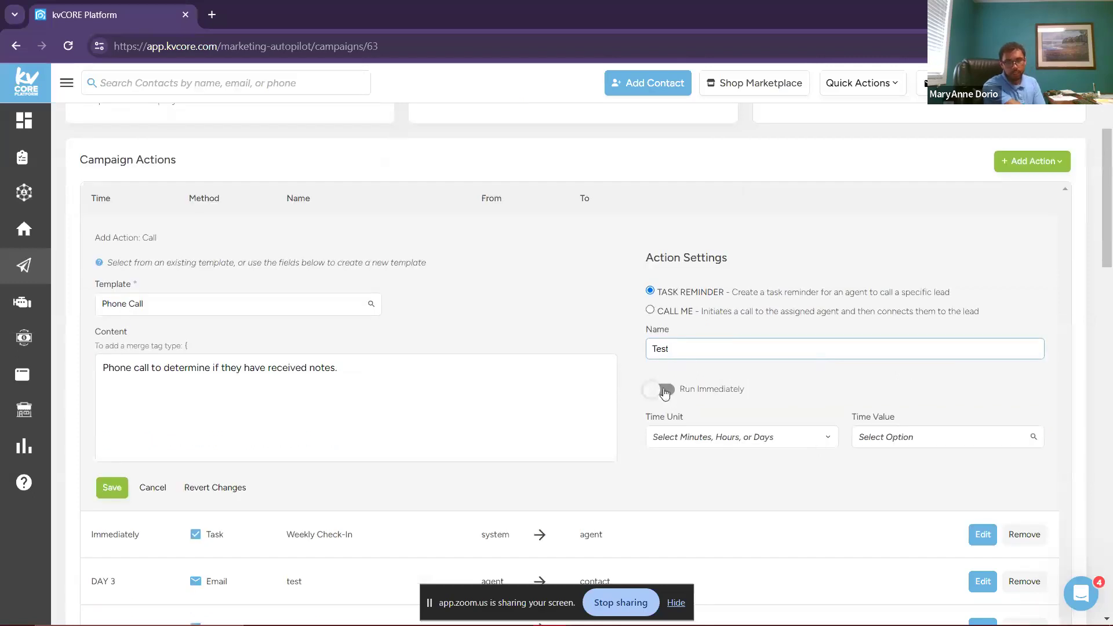
pyautogui.click(782, 439)
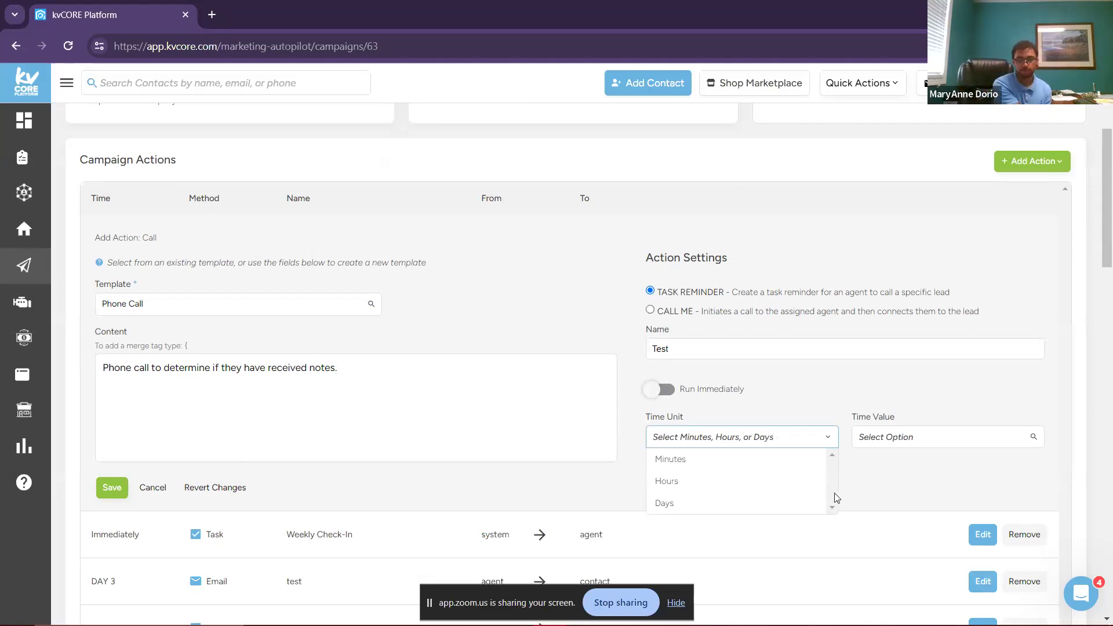
pyautogui.click(779, 502)
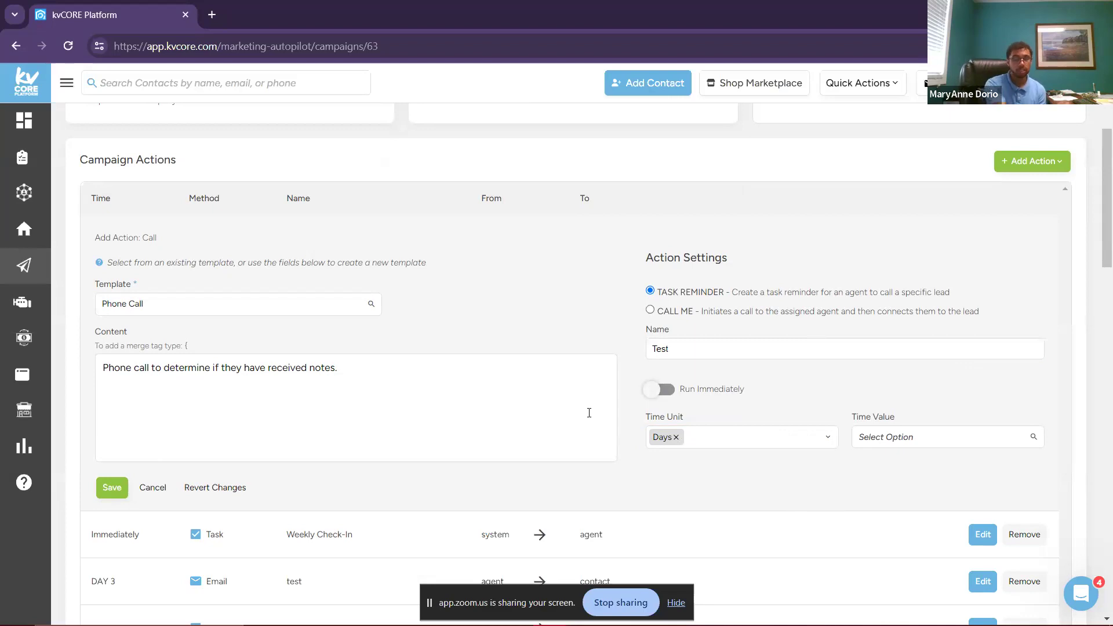
pyautogui.click(885, 439)
pyautogui.scroll(-2, 891, 541)
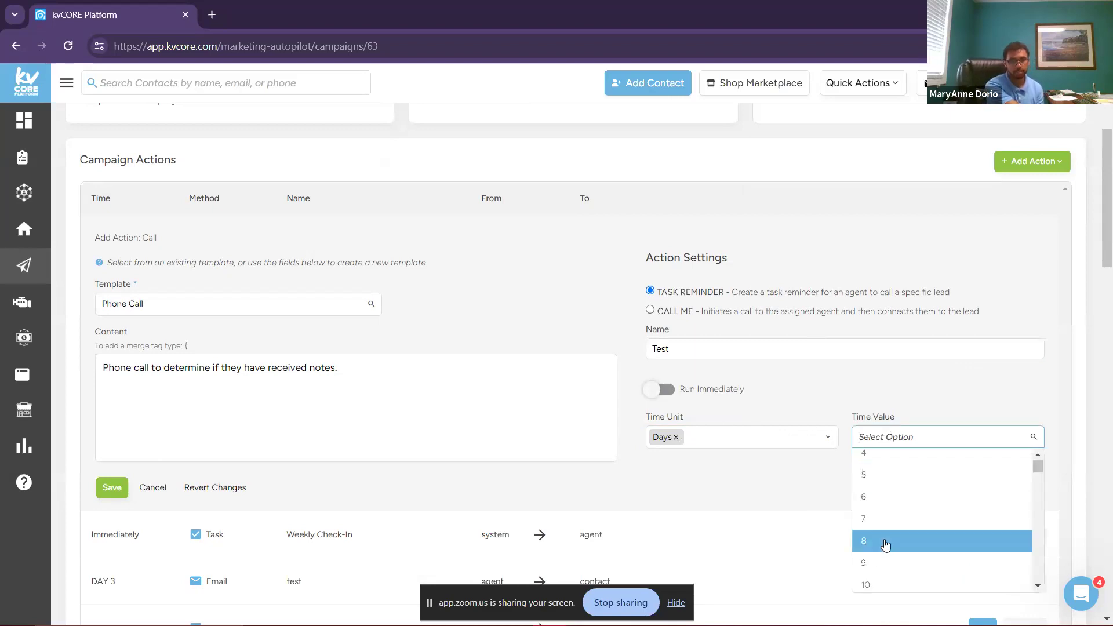
pyautogui.click(891, 541)
pyautogui.click(798, 437)
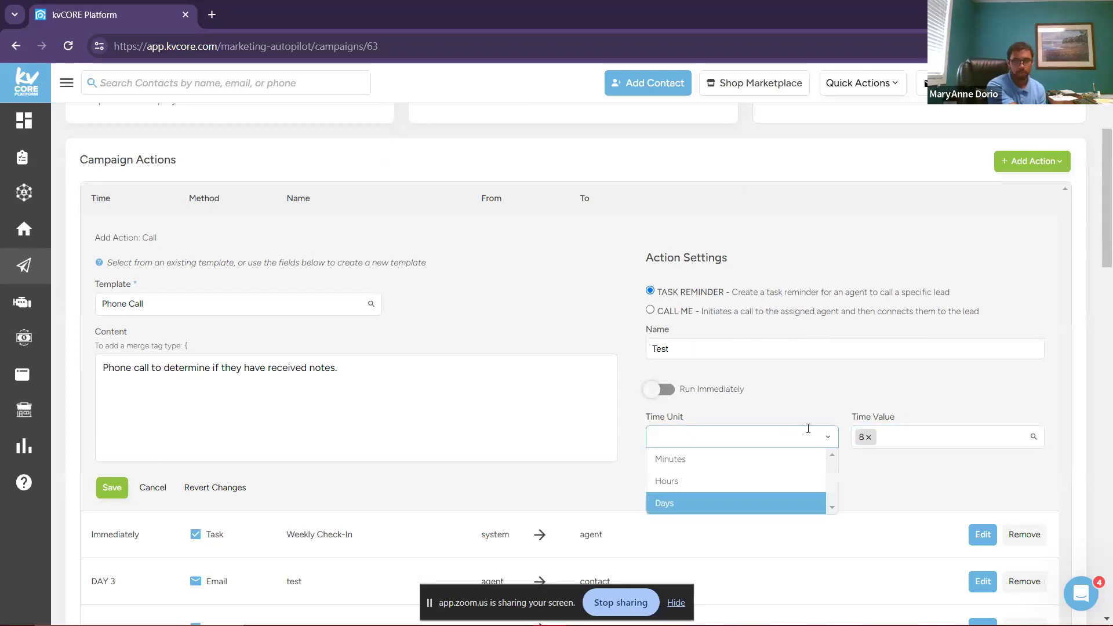
pyautogui.click(851, 405)
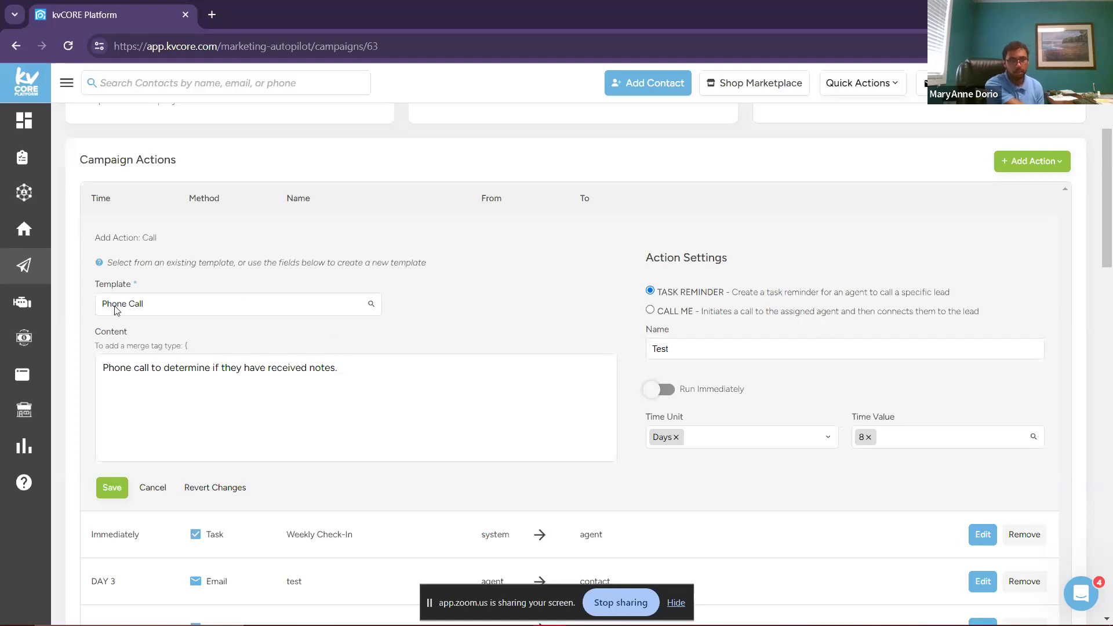
# Step: Save the Test call action and check its place in the campaign's action list
pyautogui.click(114, 493)
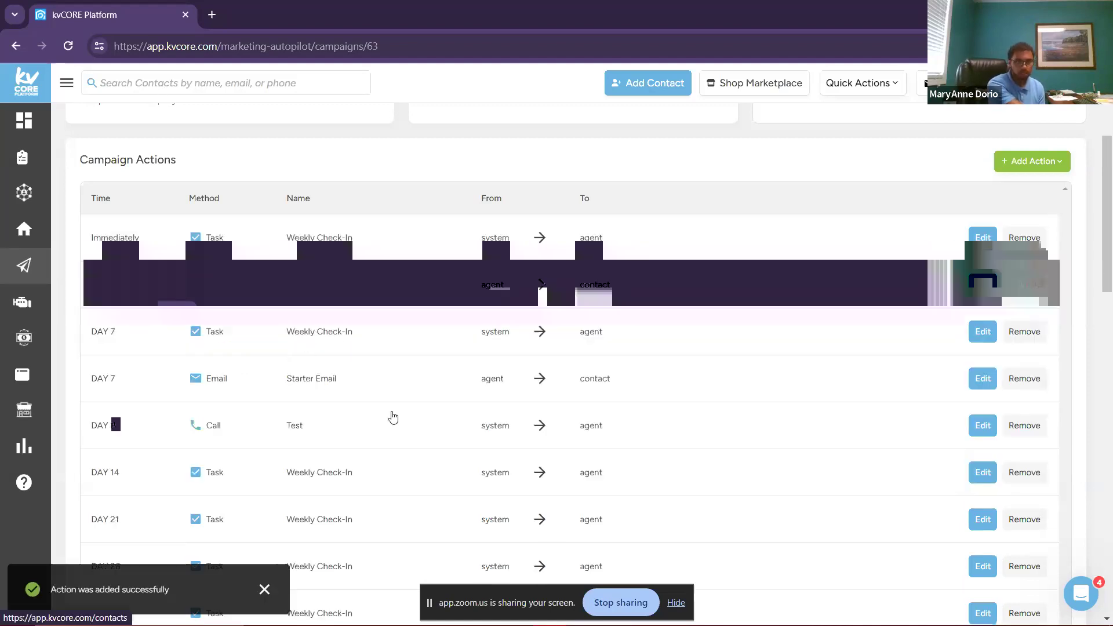
pyautogui.moveTo(502, 426); pyautogui.dragTo(142, 418)
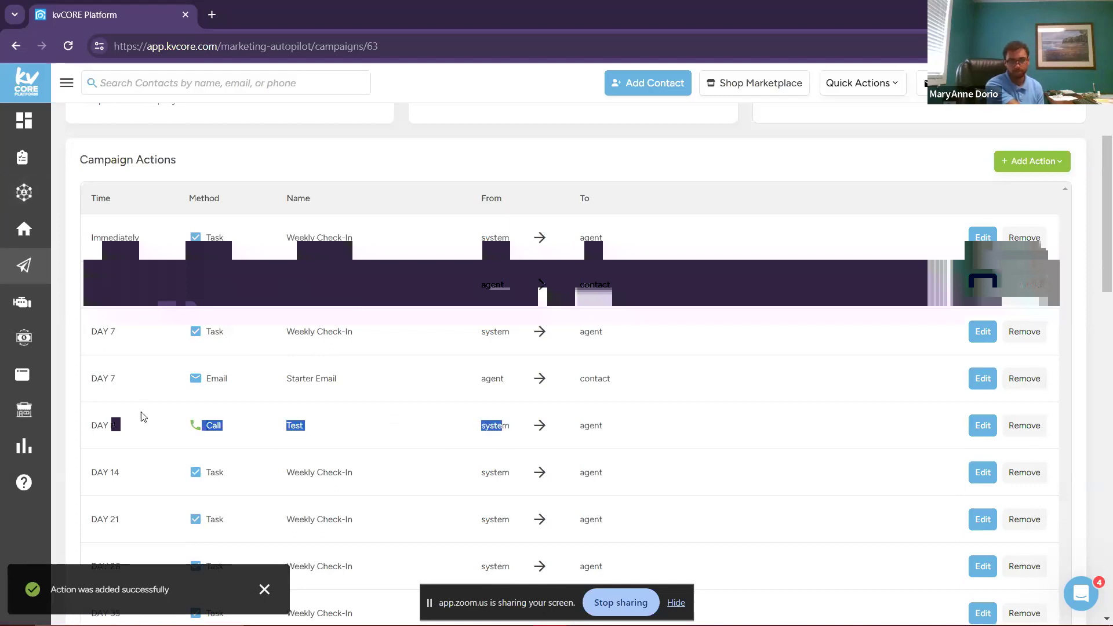
pyautogui.click(649, 441)
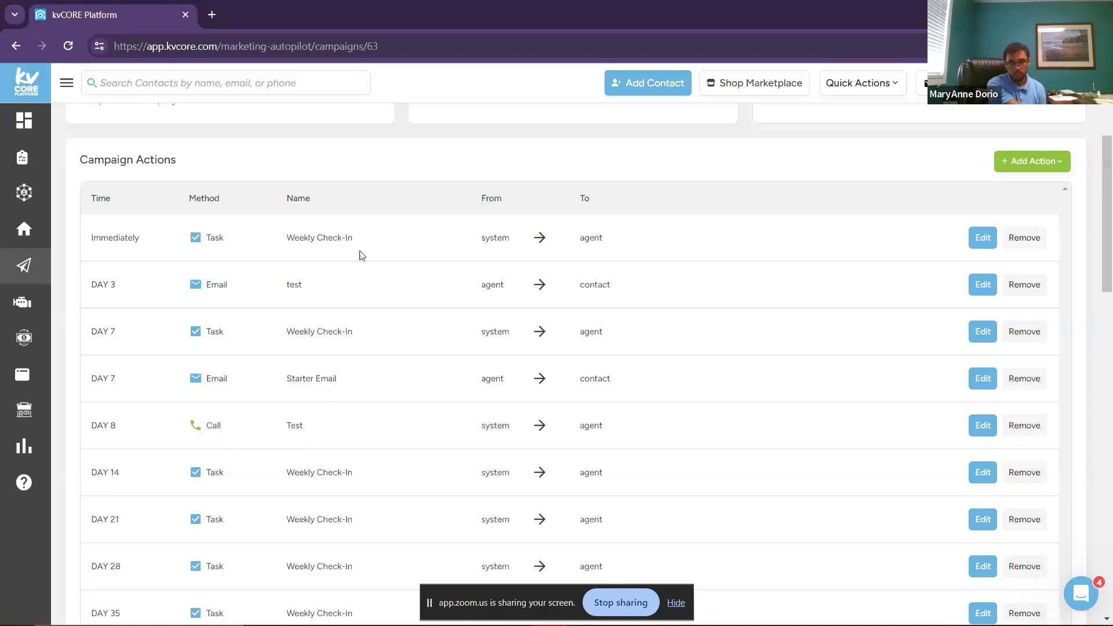
pyautogui.scroll(4, 361, 253)
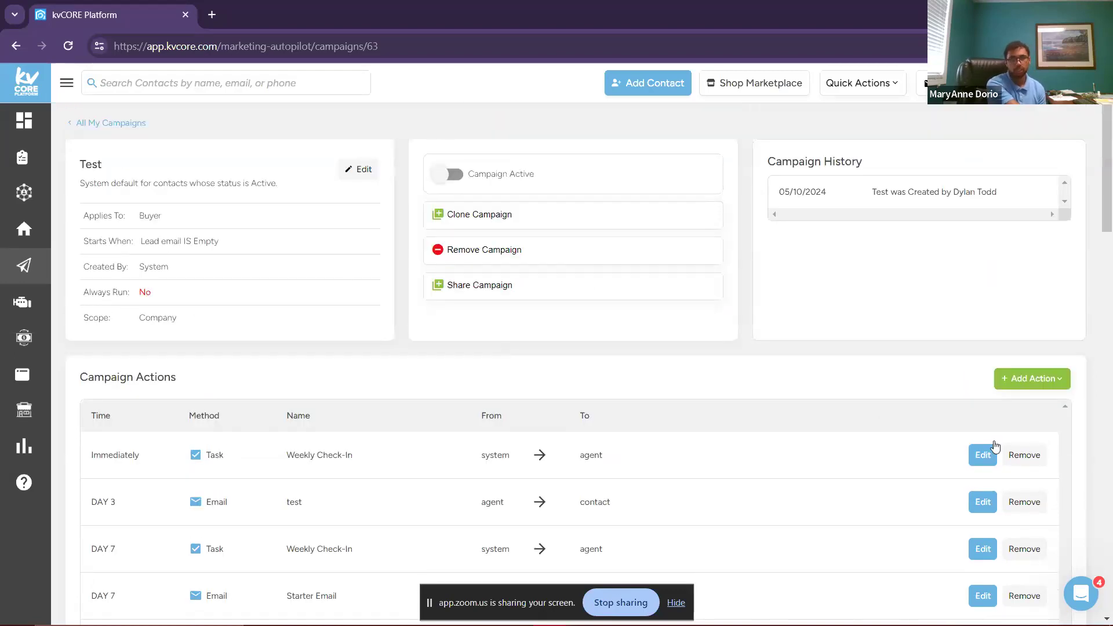
pyautogui.scroll(-1, 996, 409)
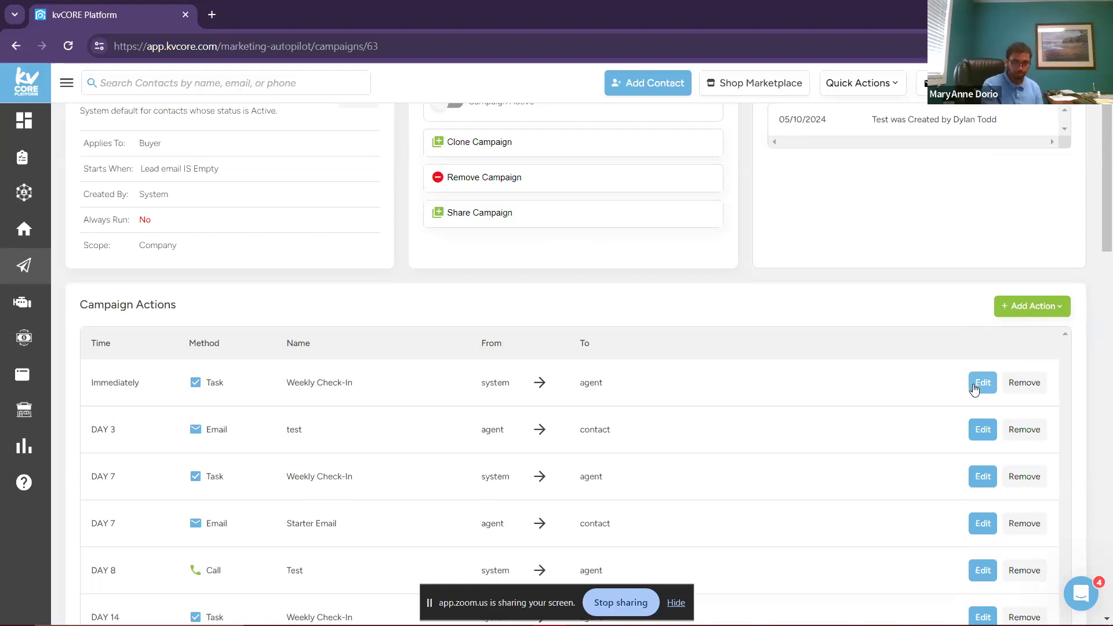
pyautogui.scroll(2, 964, 377)
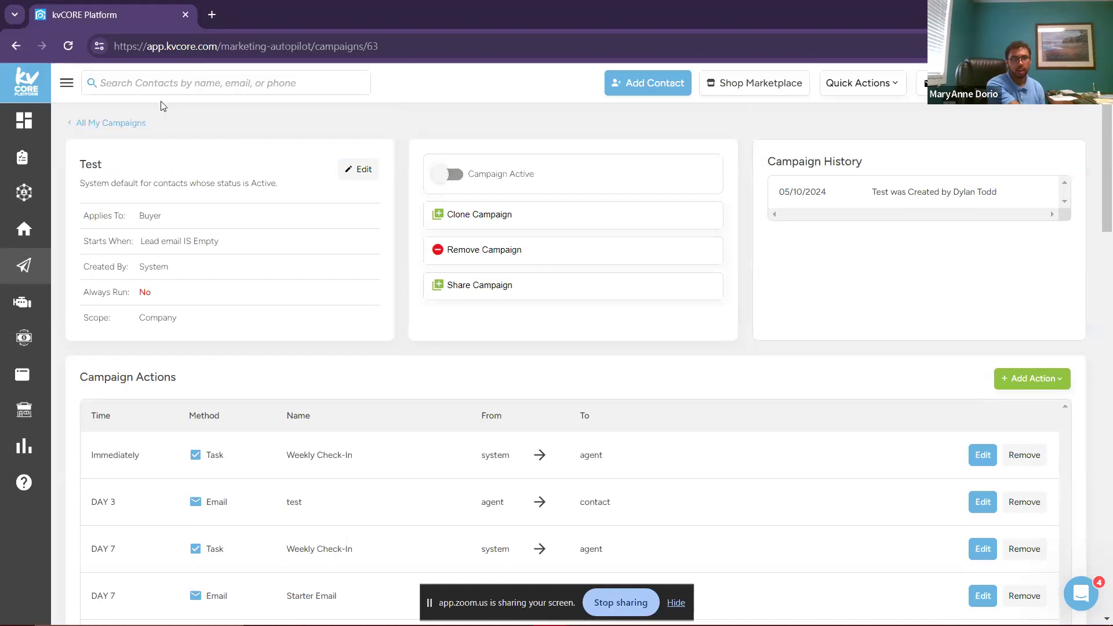
# Step: View the campaign templates, return to My Campaigns and reopen the Test campaign
pyautogui.click(121, 124)
pyautogui.click(322, 203)
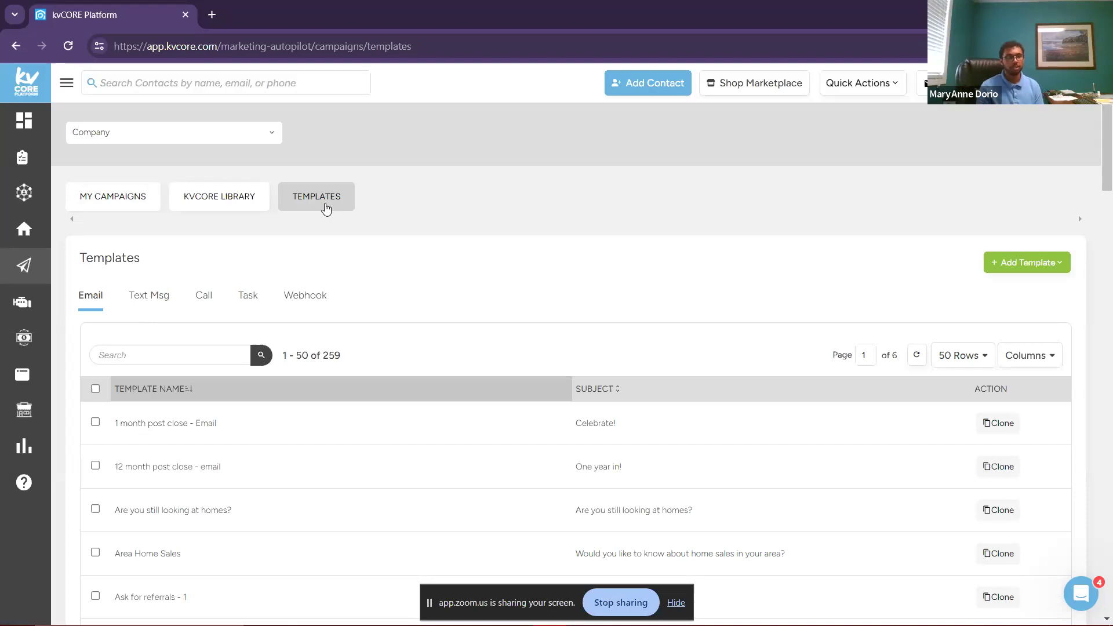
pyautogui.click(133, 214)
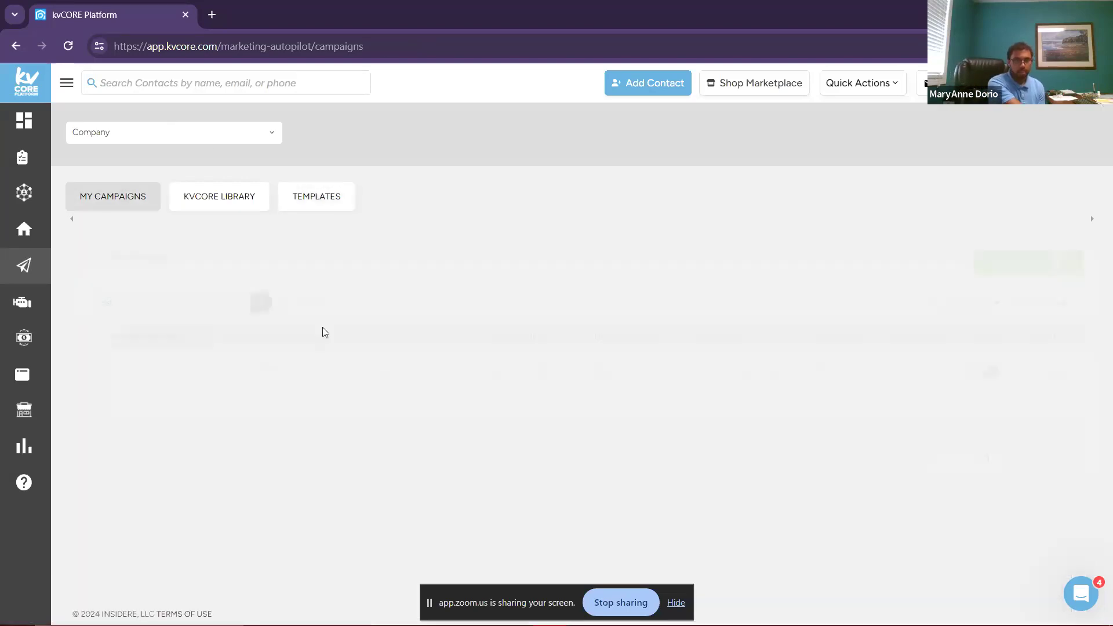
pyautogui.click(127, 371)
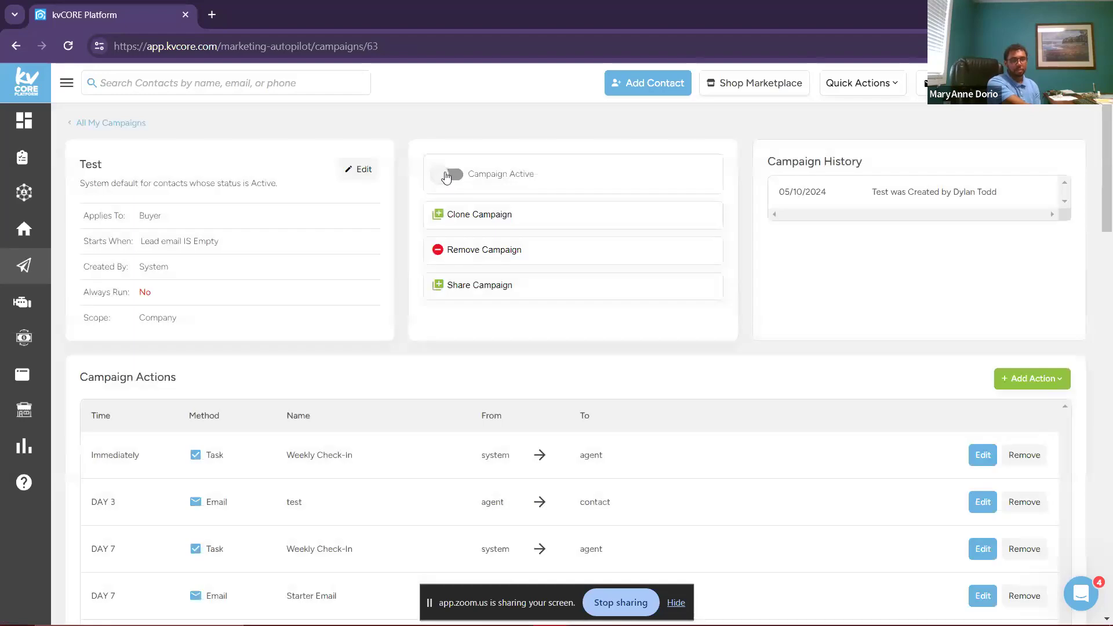
# Step: Try to switch the Test campaign to active
pyautogui.click(459, 181)
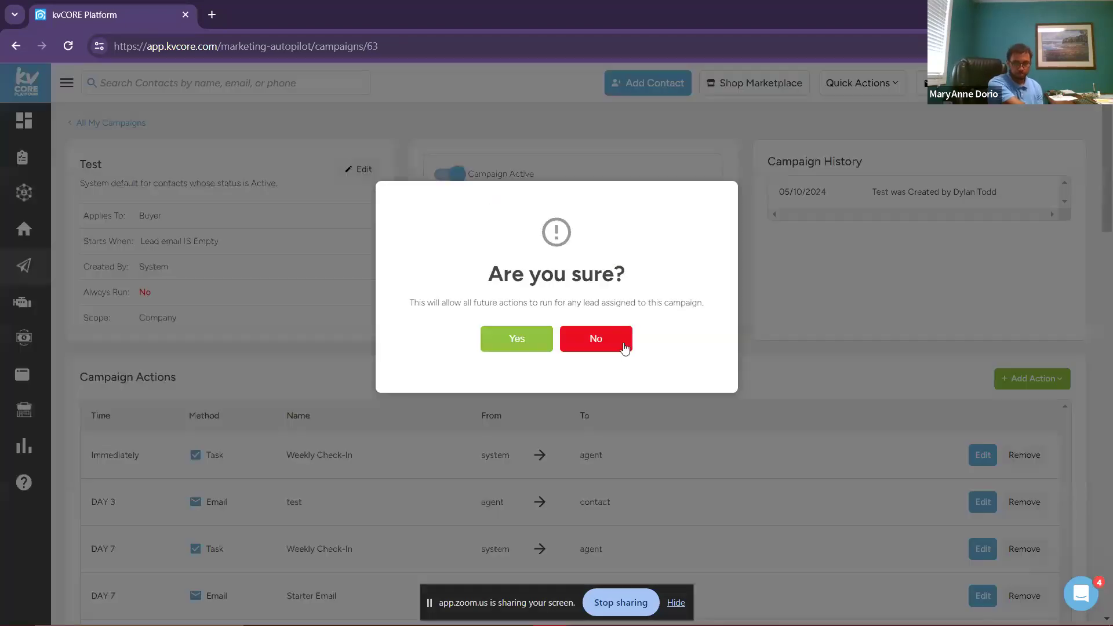
pyautogui.click(624, 347)
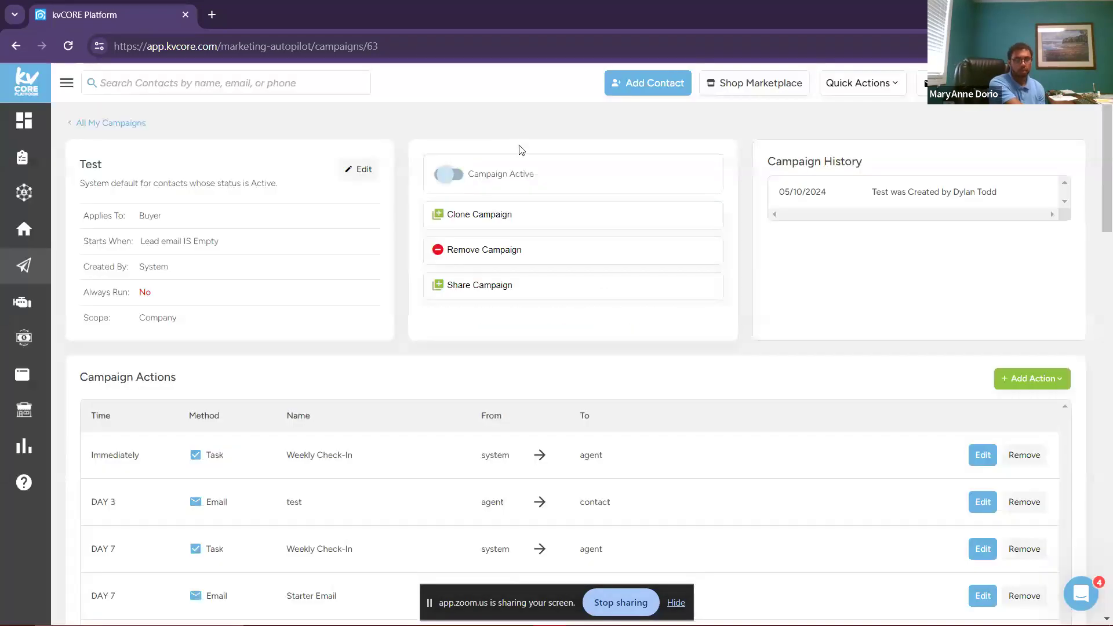
pyautogui.click(521, 343)
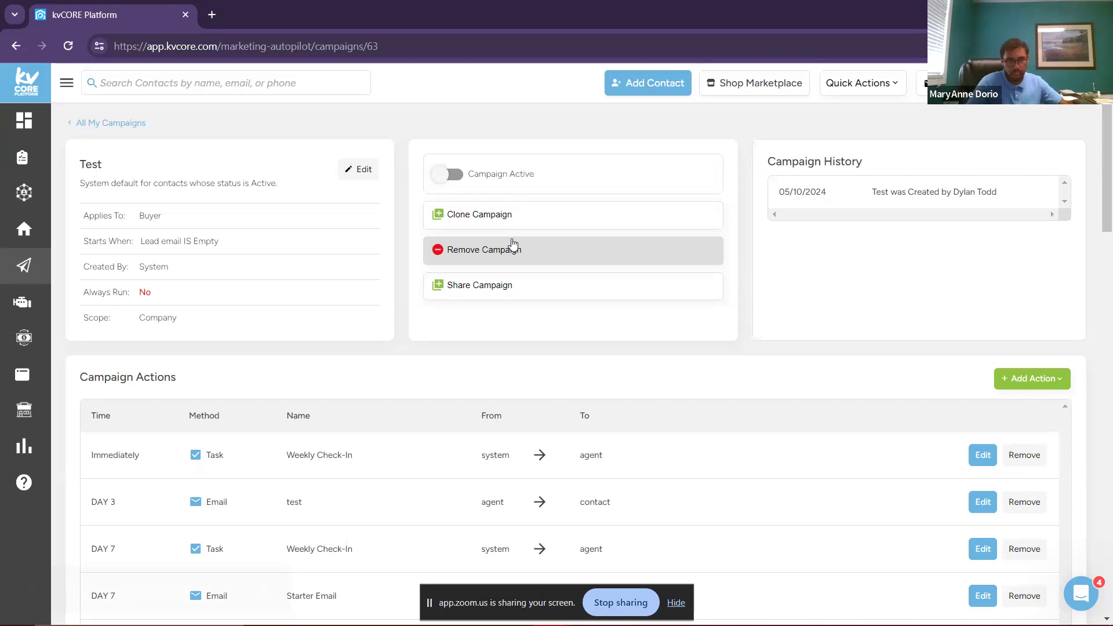
# Step: Return to the list of all campaigns and clear the test search filter
pyautogui.click(130, 129)
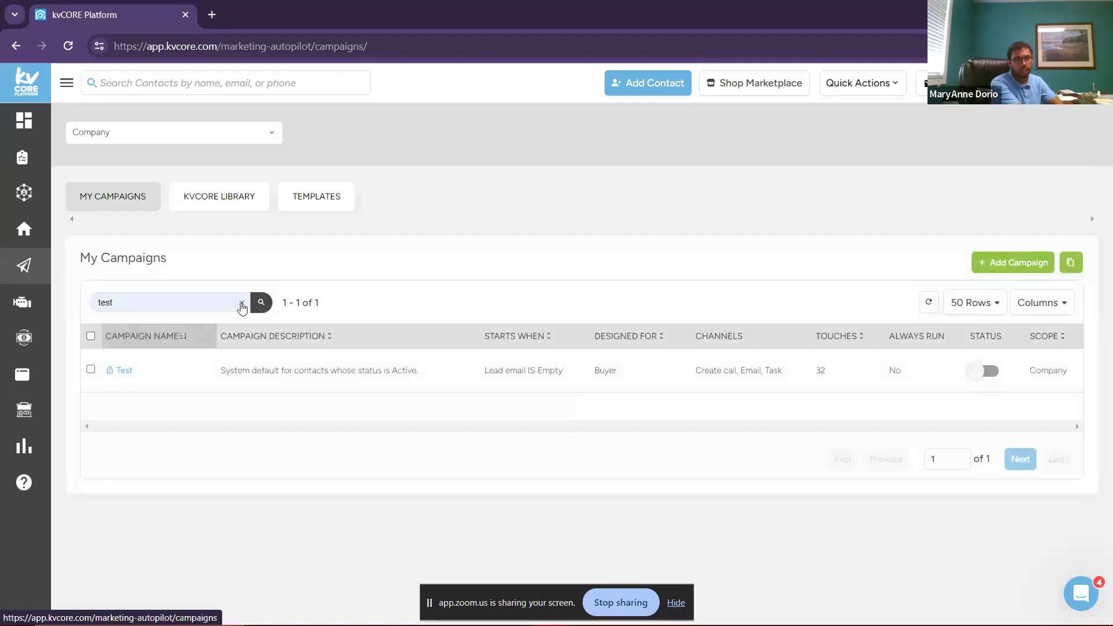
pyautogui.click(242, 302)
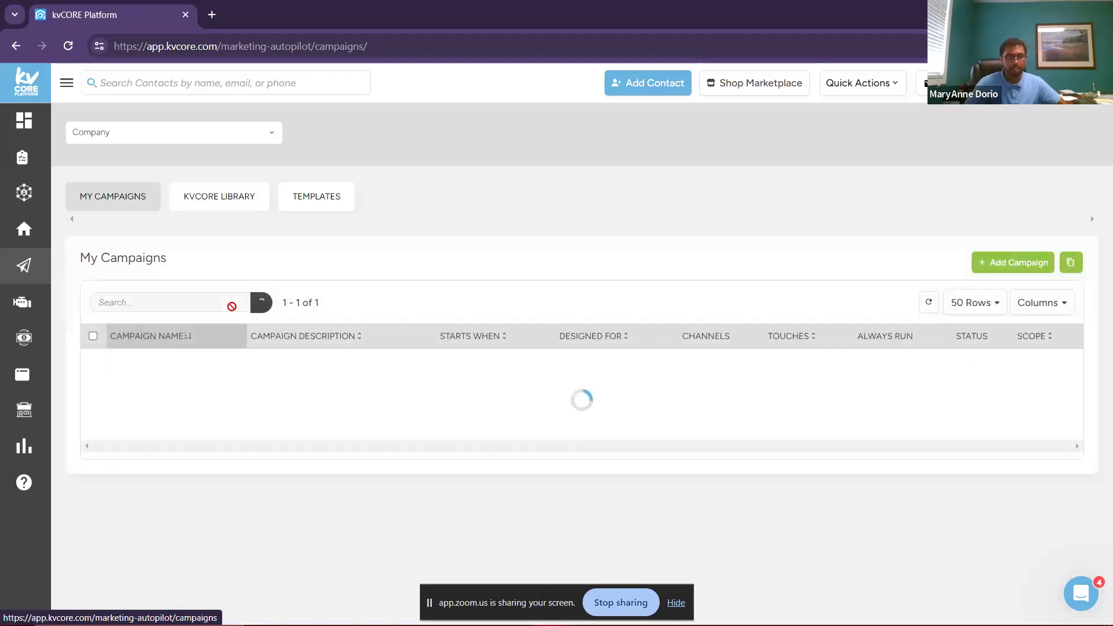